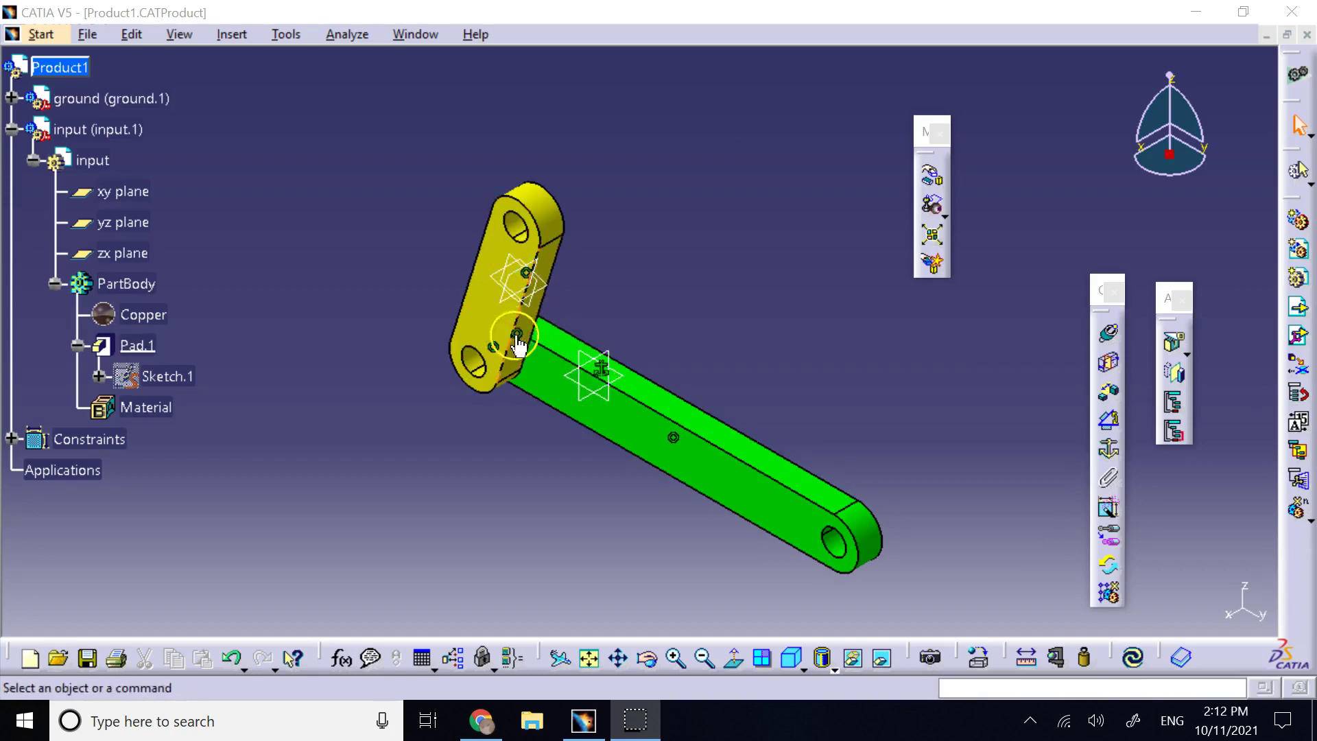
# - Orbit around the two-link assembly, then snap back to the standard isometric view
pyautogui.click(647, 657)
pyautogui.moveTo(666, 542); pyautogui.dragTo(623, 422)
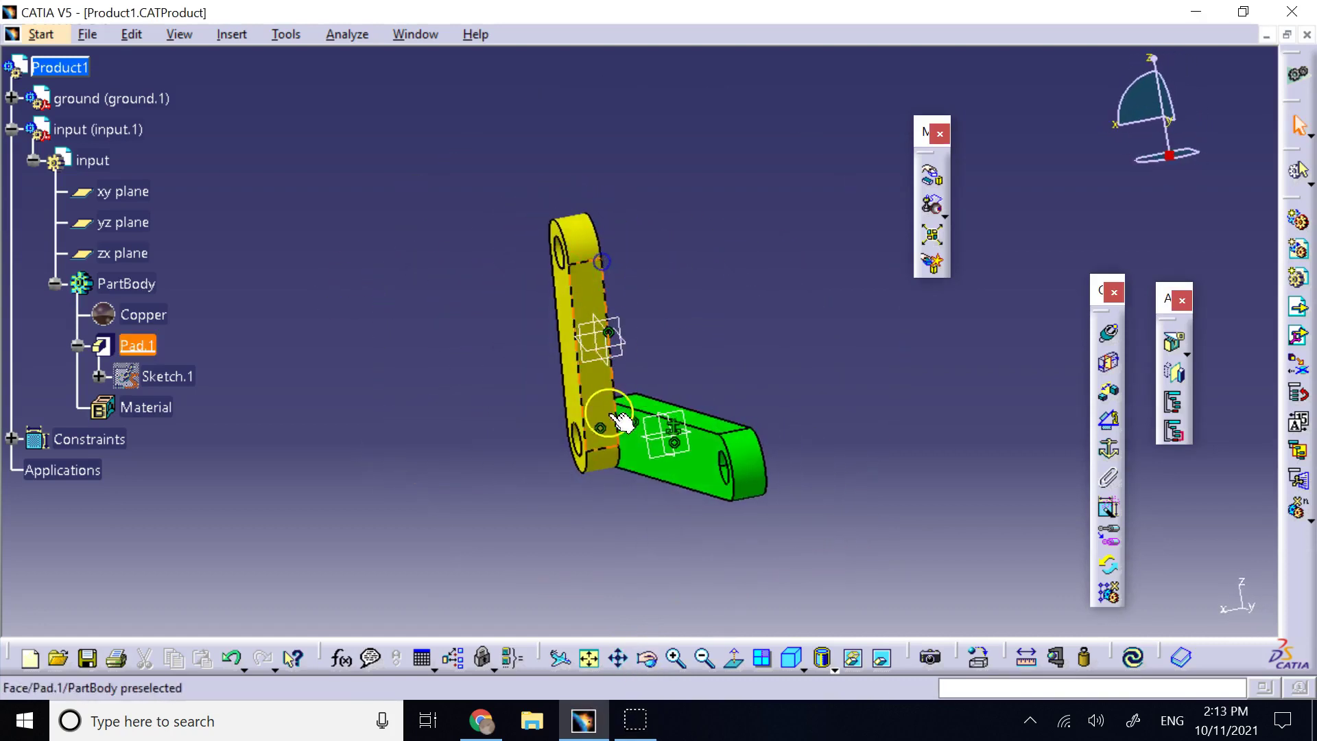
pyautogui.click(793, 658)
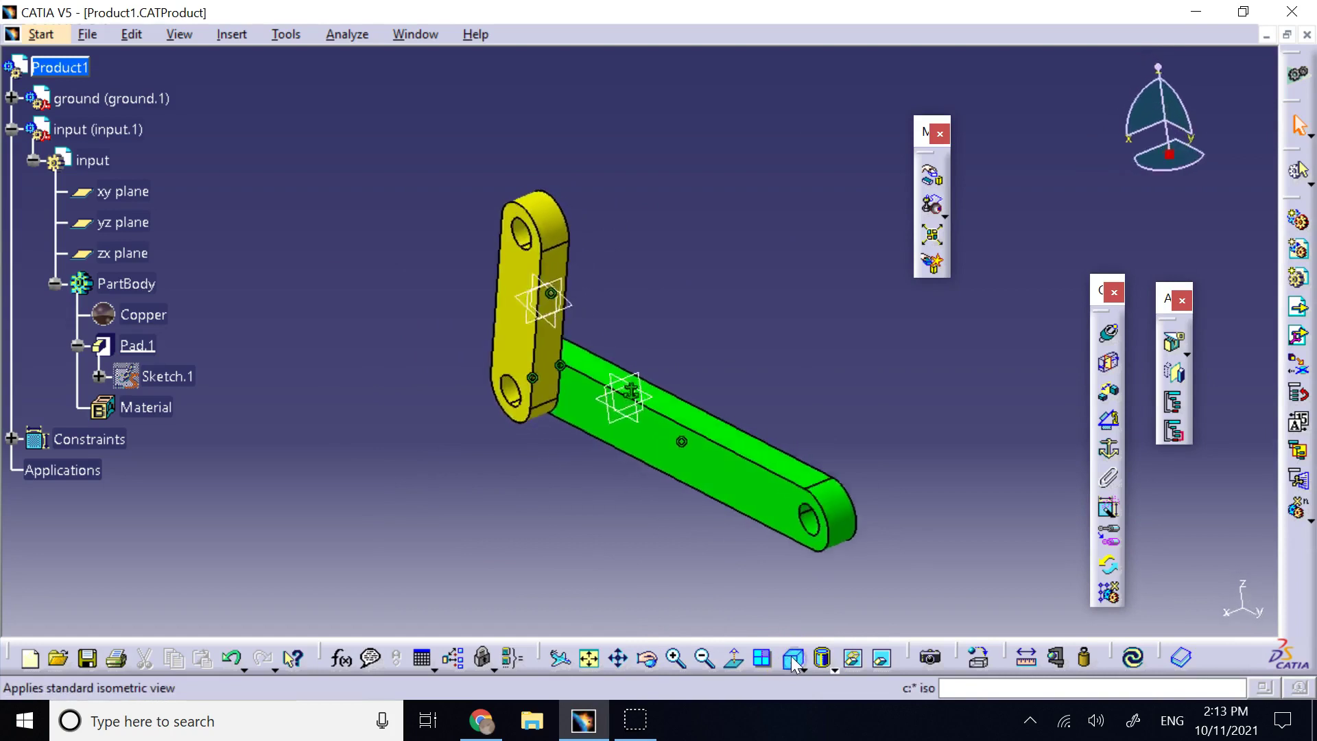
# - Tip the yellow input link over with Manipulation's Drag around X axis
pyautogui.click(931, 176)
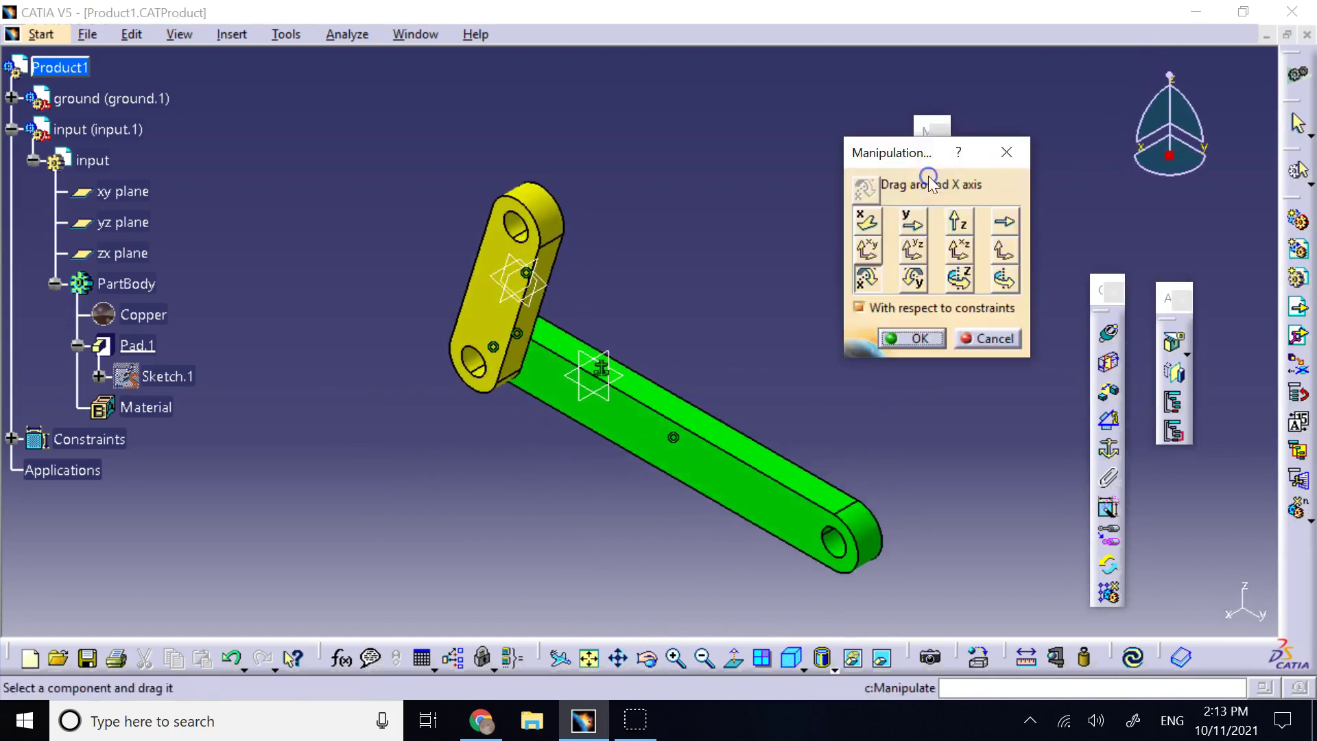
pyautogui.click(906, 221)
pyautogui.moveTo(576, 264); pyautogui.dragTo(542, 275)
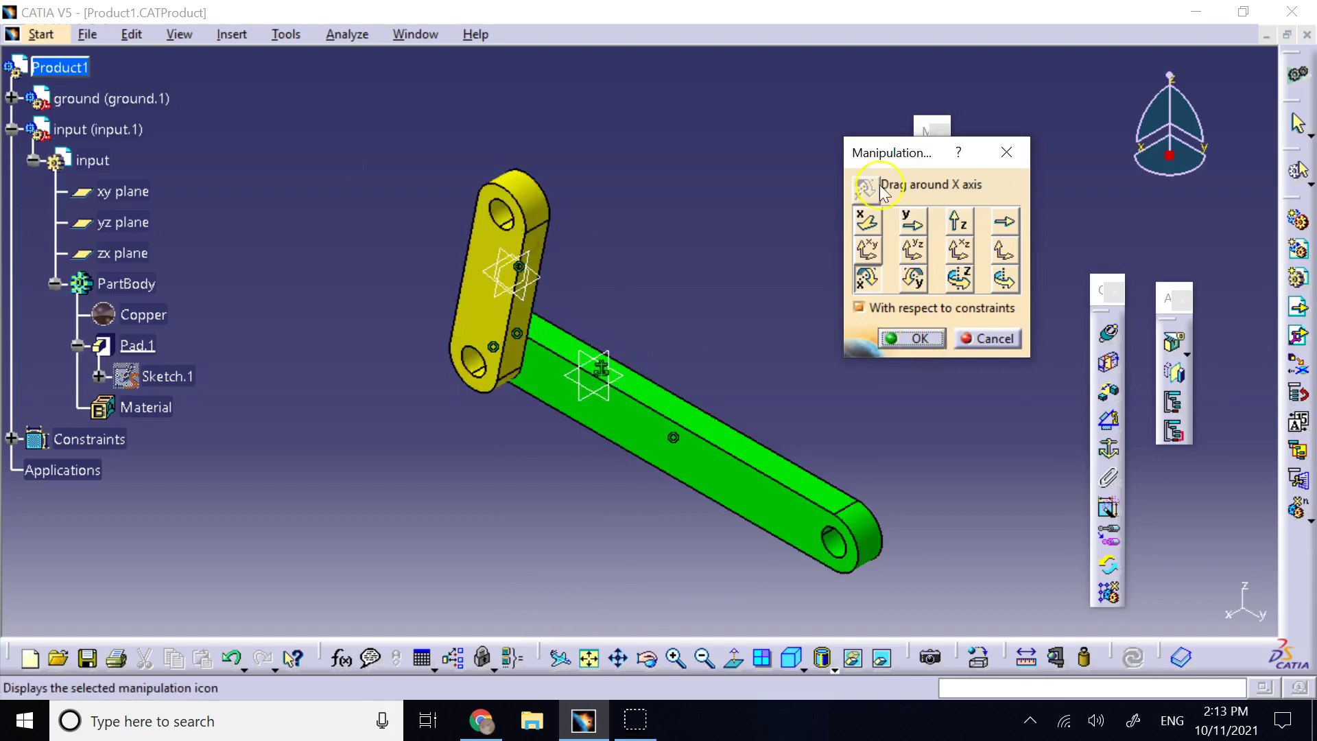
pyautogui.moveTo(898, 154); pyautogui.dragTo(937, 307)
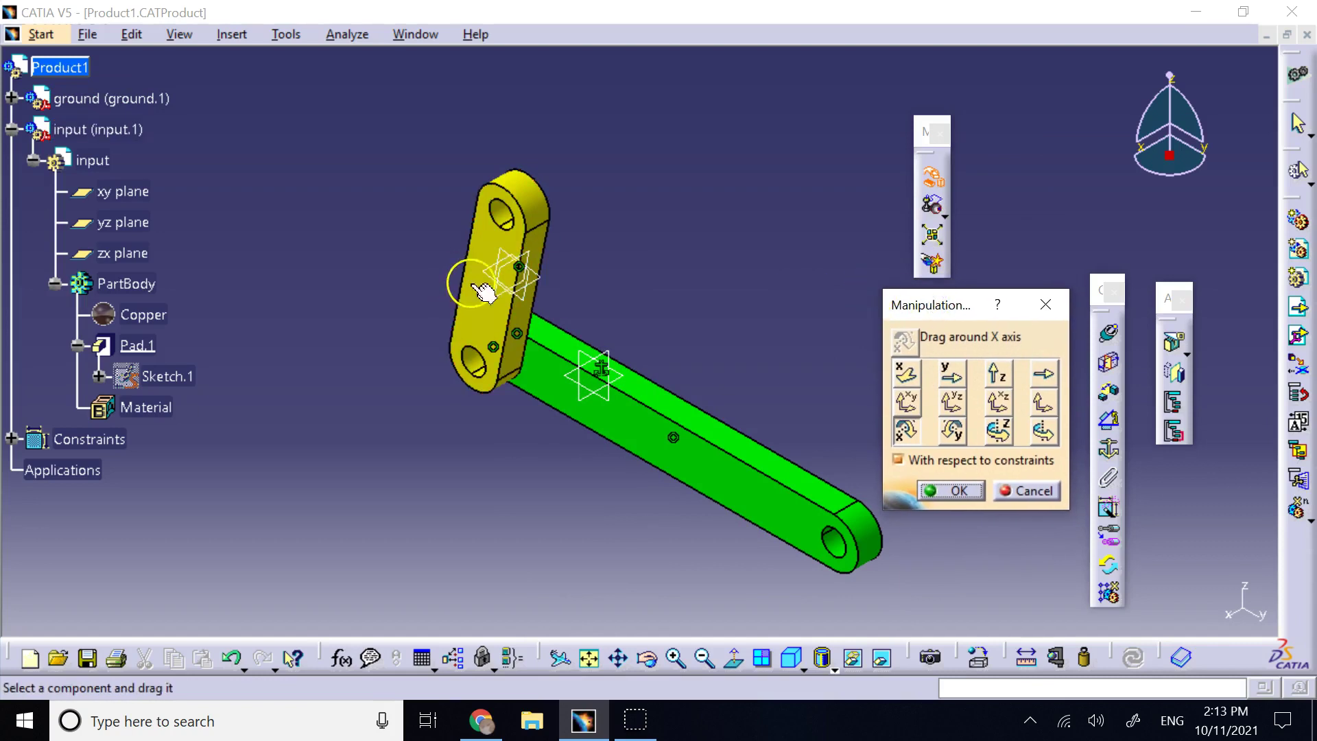
pyautogui.moveTo(525, 254); pyautogui.dragTo(639, 263)
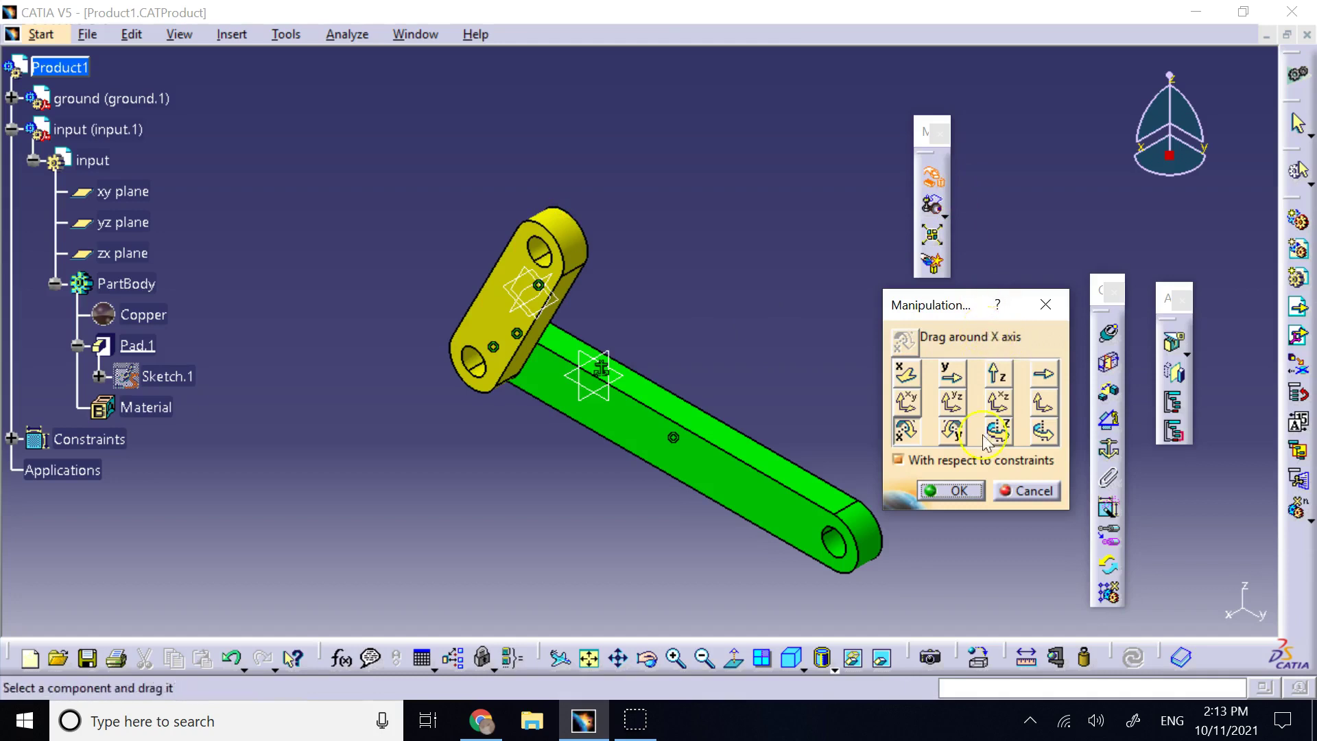
# - Finish the manipulation, snap the compass onto the yellow link's hole face, and open its parameters
pyautogui.click(955, 493)
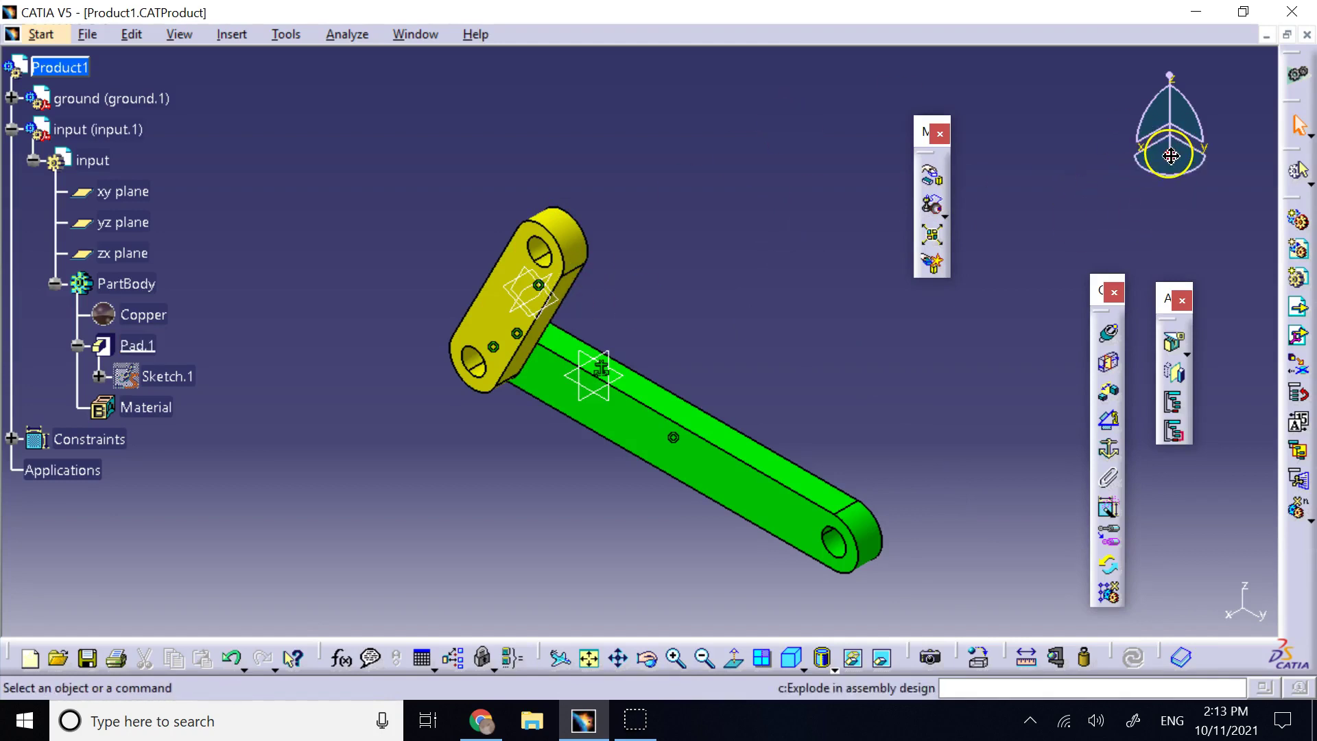
pyautogui.moveTo(1174, 157); pyautogui.dragTo(496, 322)
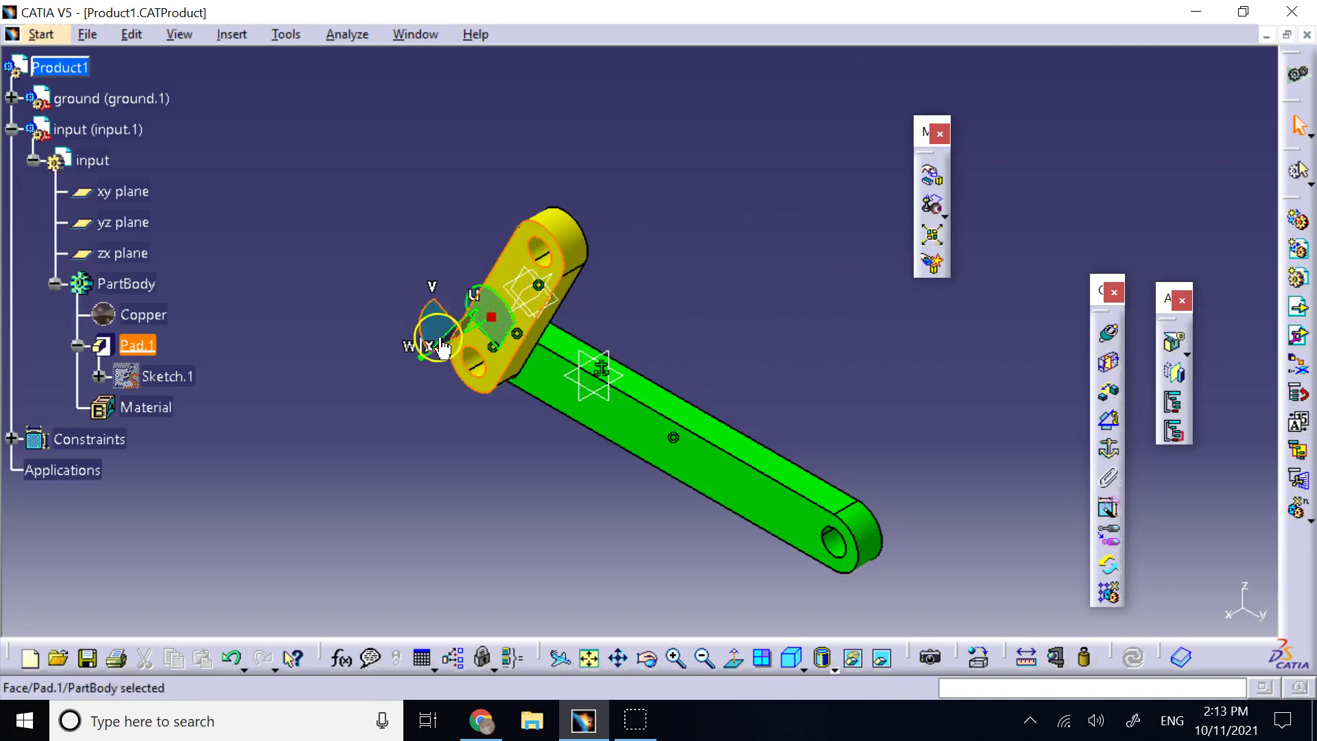
pyautogui.doubleClick(435, 327)
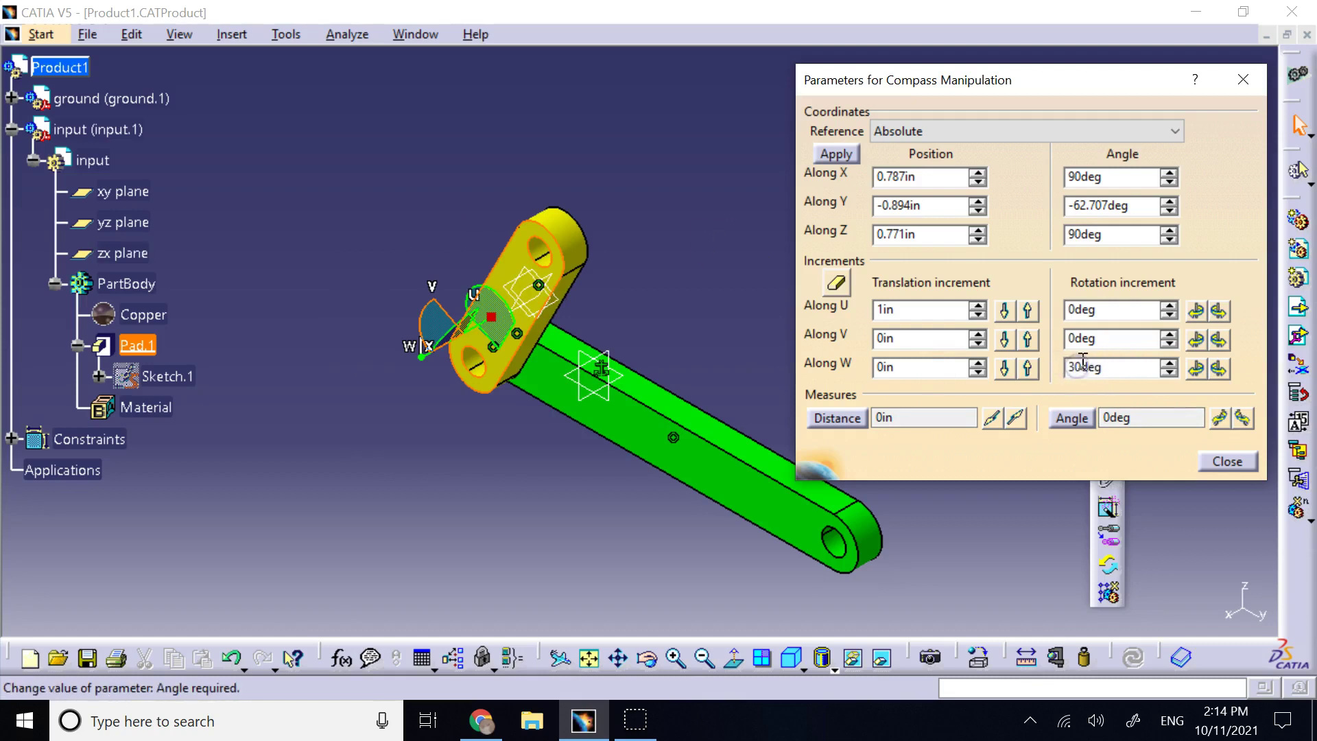
# - Set a 30deg W rotation increment and step the link back and forth, ending at -32.707deg
pyautogui.press('BackSpace')
pyautogui.click(1109, 417)
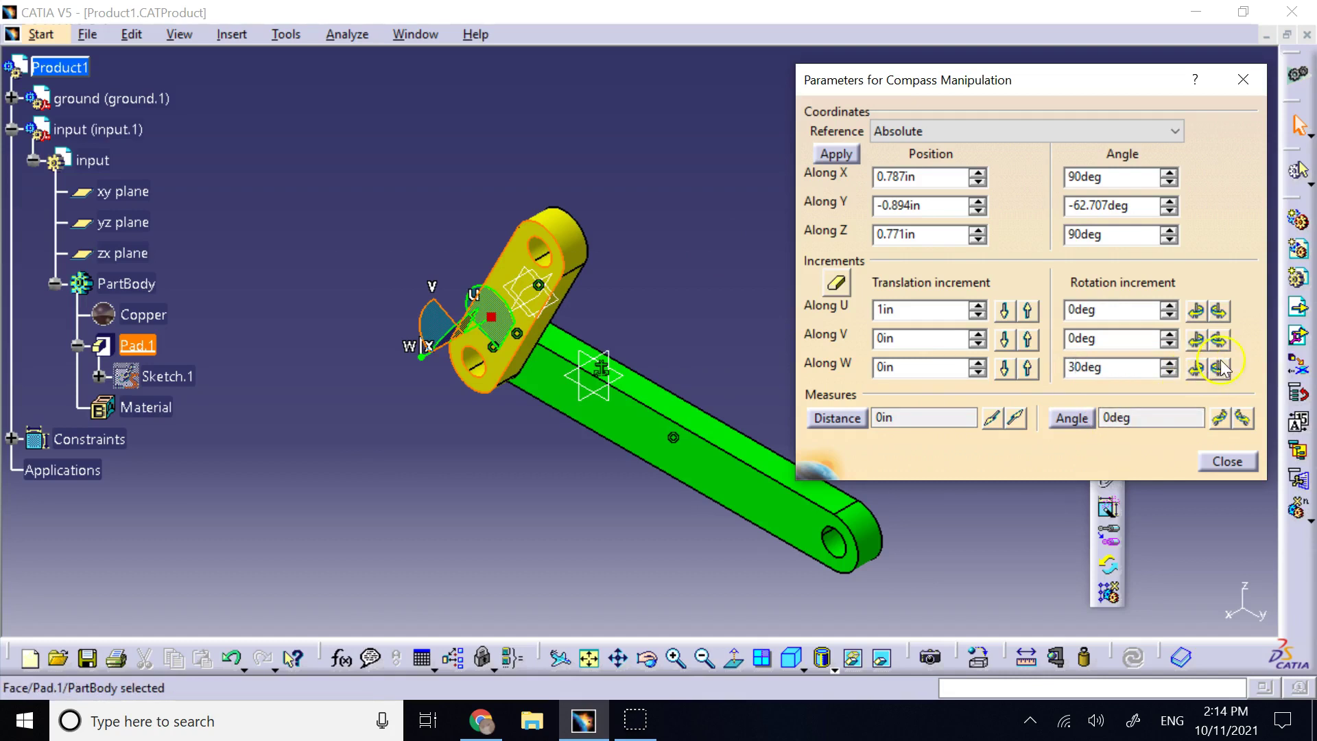
pyautogui.click(1221, 360)
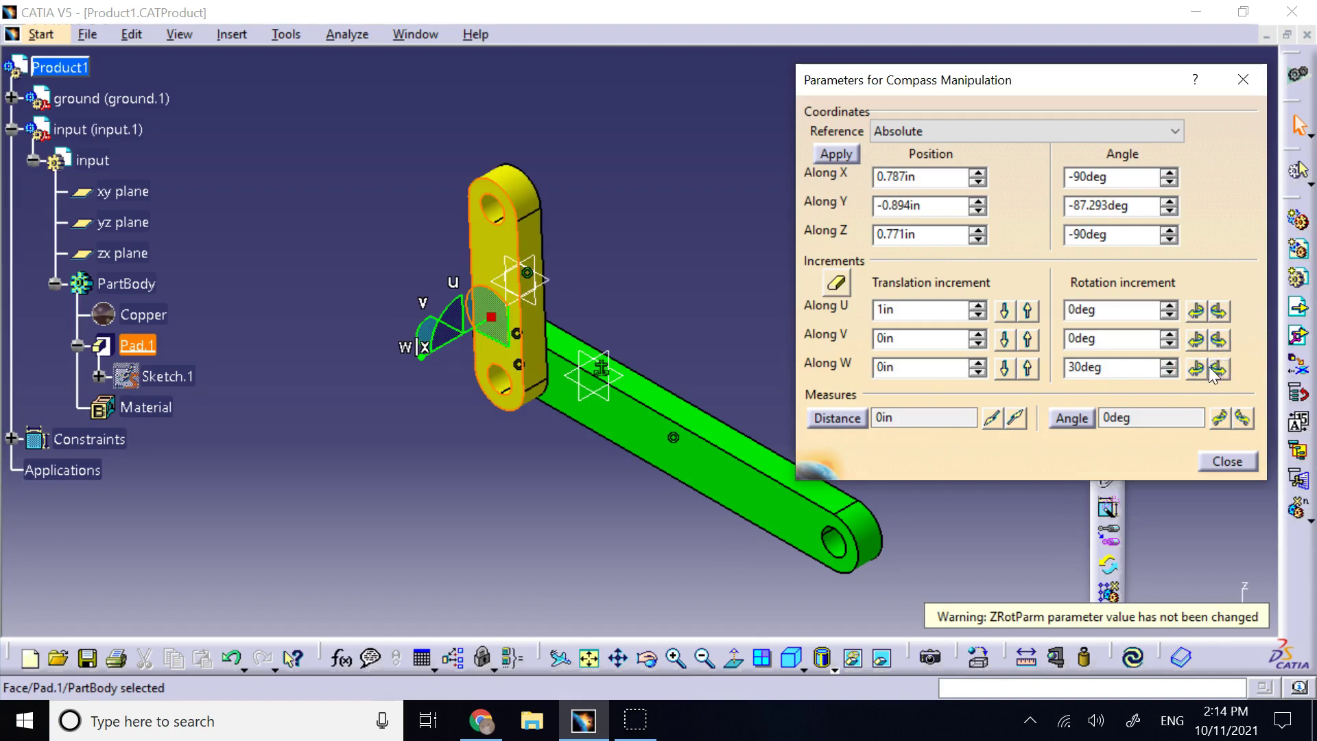
pyautogui.click(1196, 368)
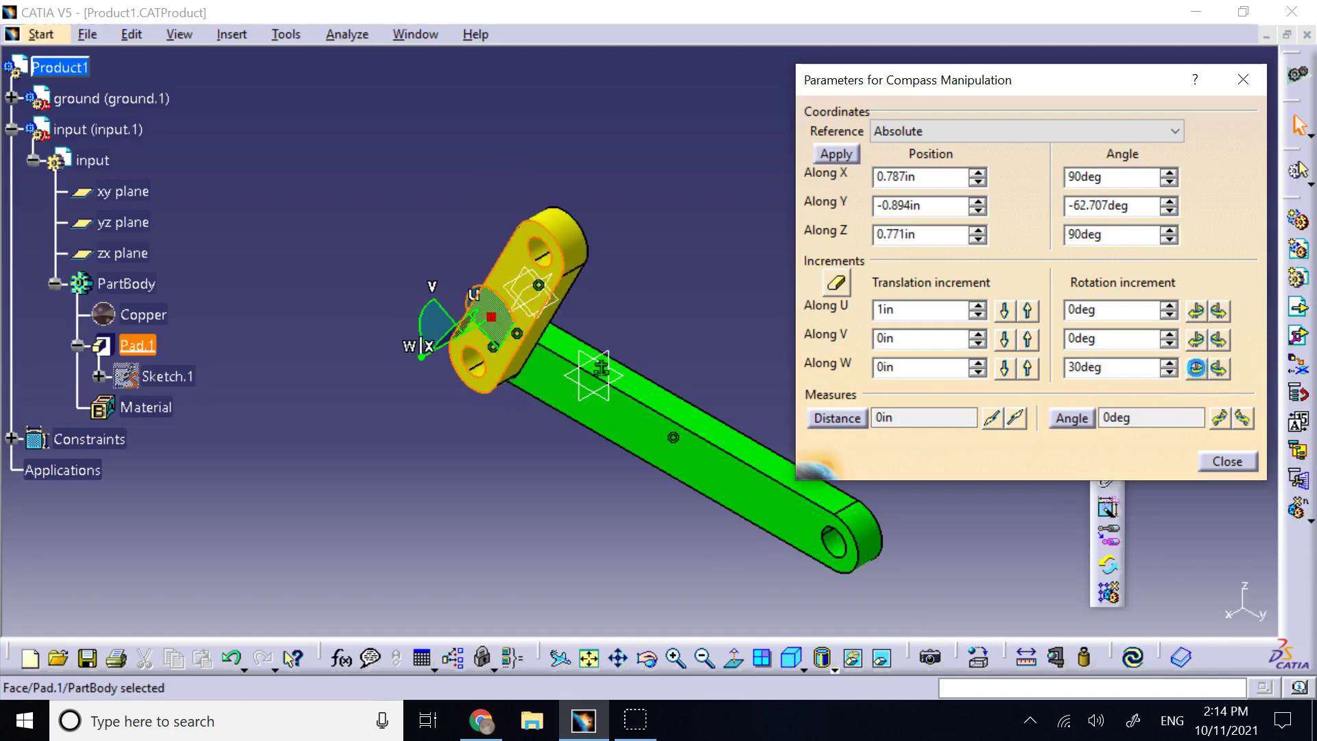
pyautogui.click(1197, 368)
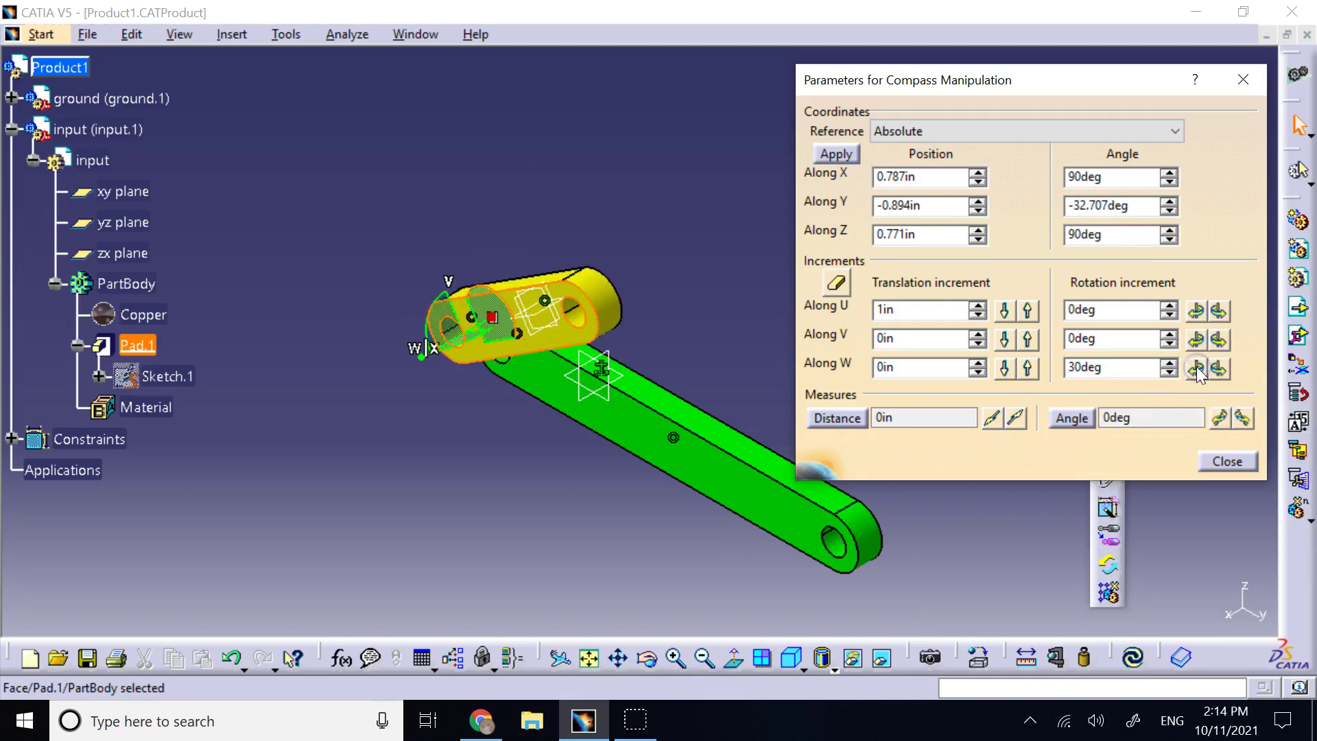
pyautogui.click(1220, 370)
pyautogui.click(1220, 370)
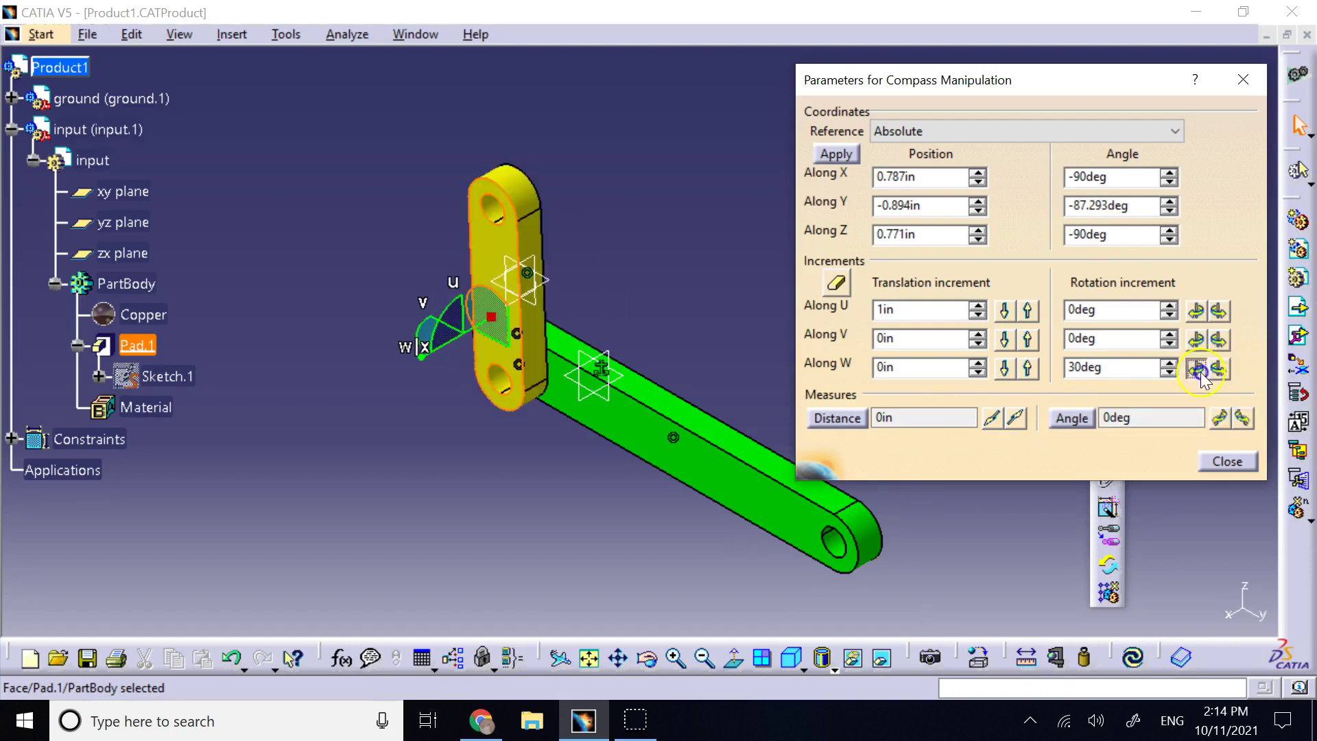
pyautogui.click(1197, 370)
pyautogui.click(1197, 370)
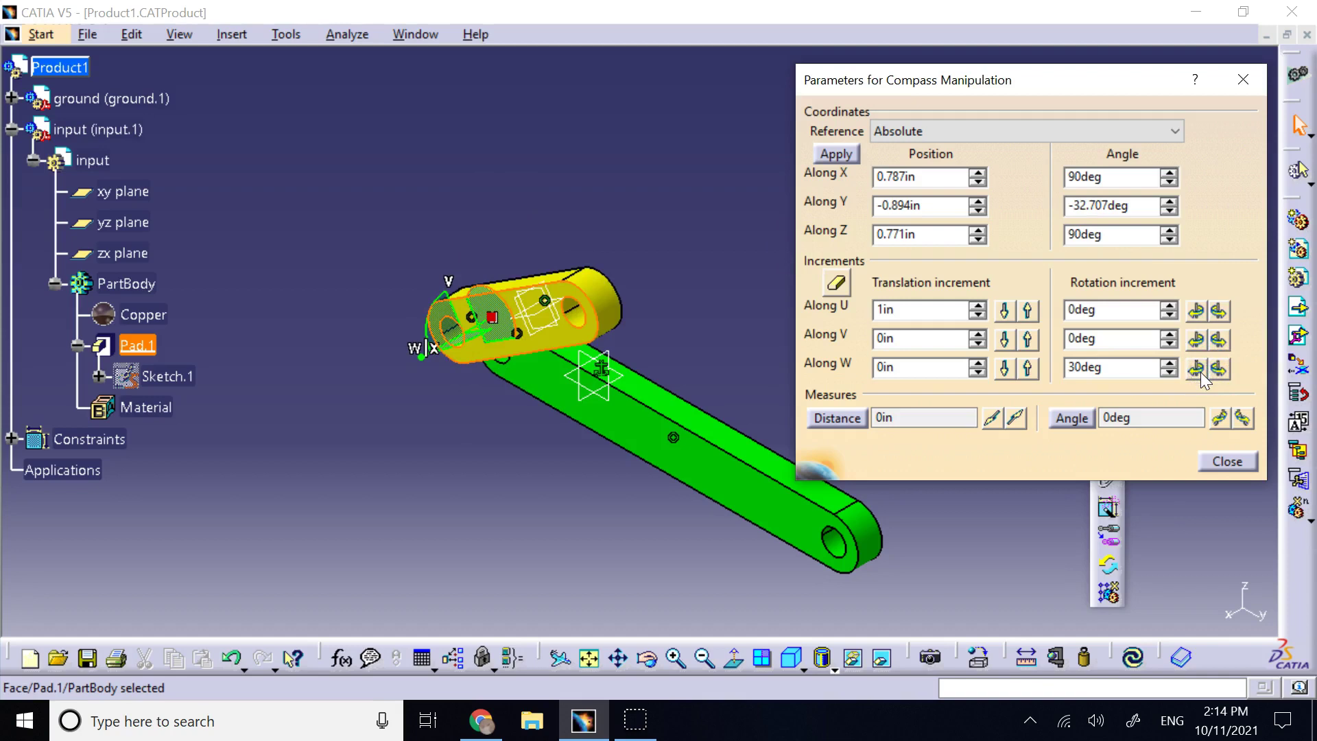
pyautogui.click(1067, 376)
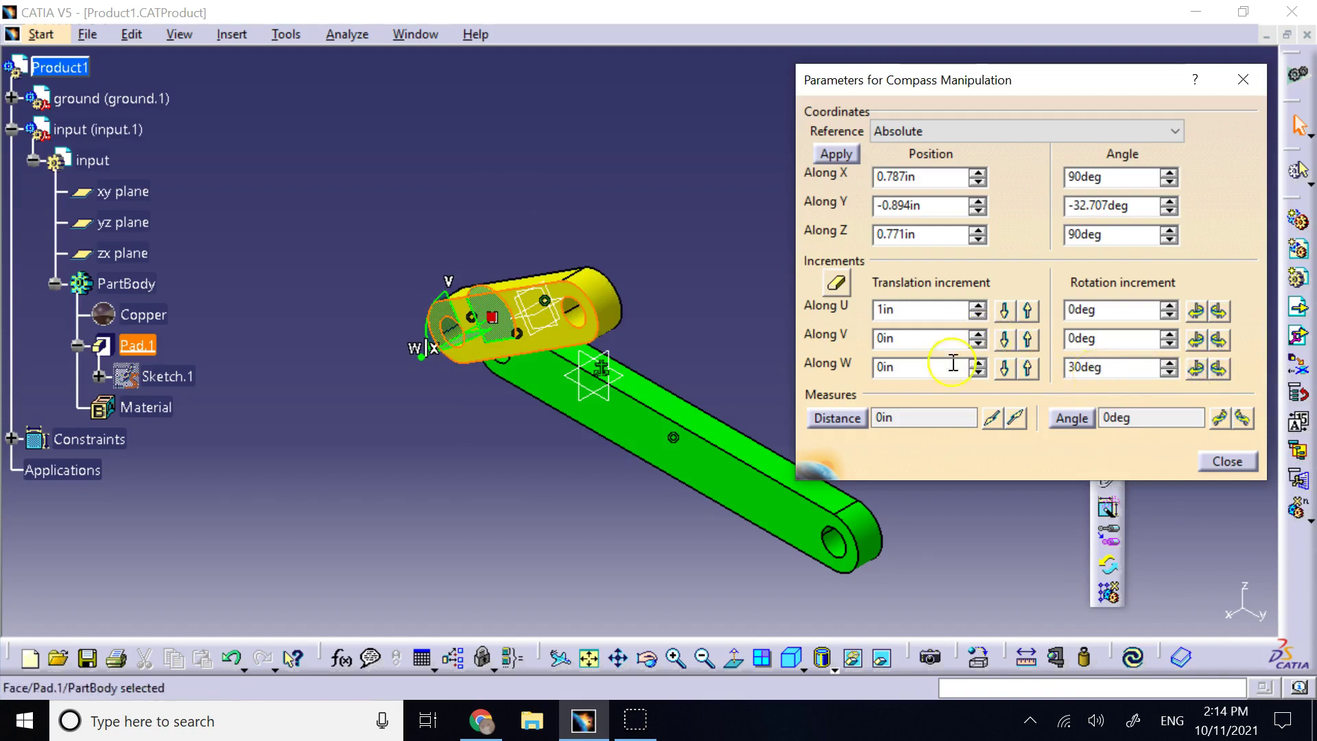
# - Set the W translation increment to 1in and clear the U increment to 0in
pyautogui.click(885, 341)
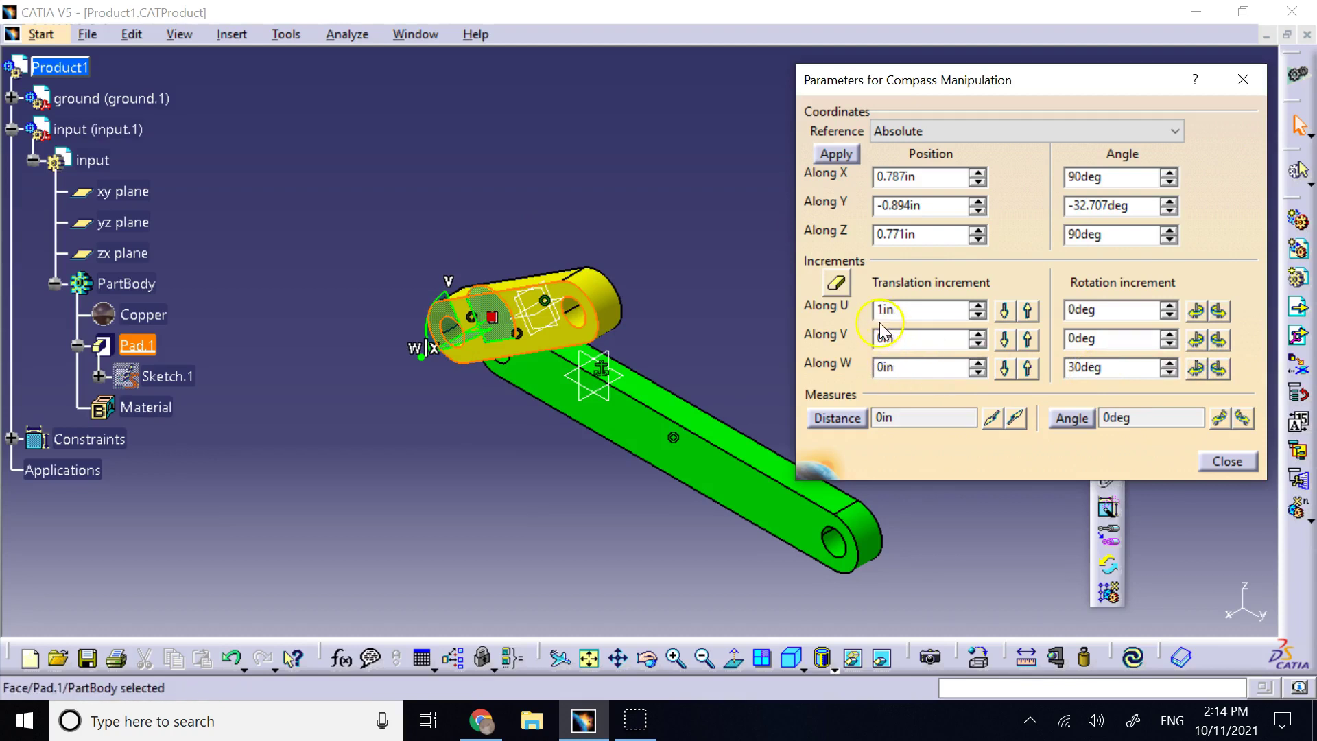
pyautogui.click(881, 312)
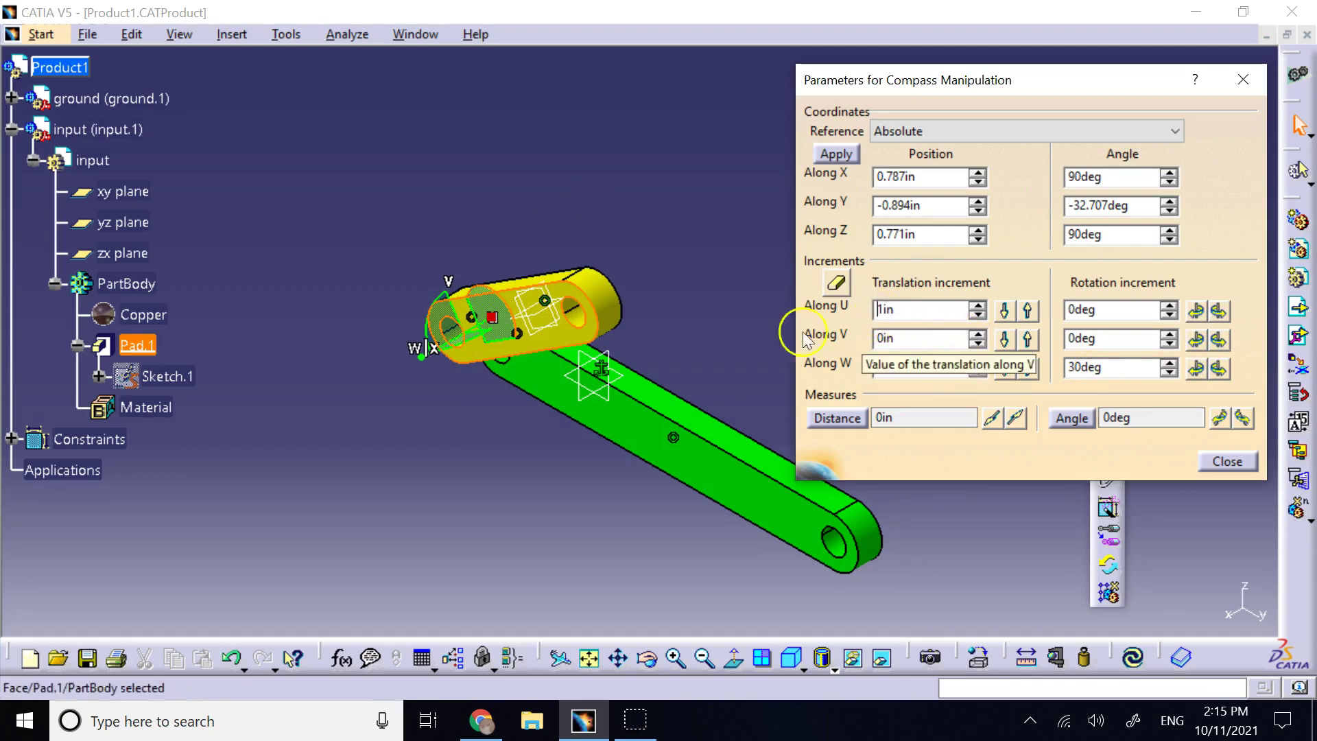
pyautogui.click(487, 357)
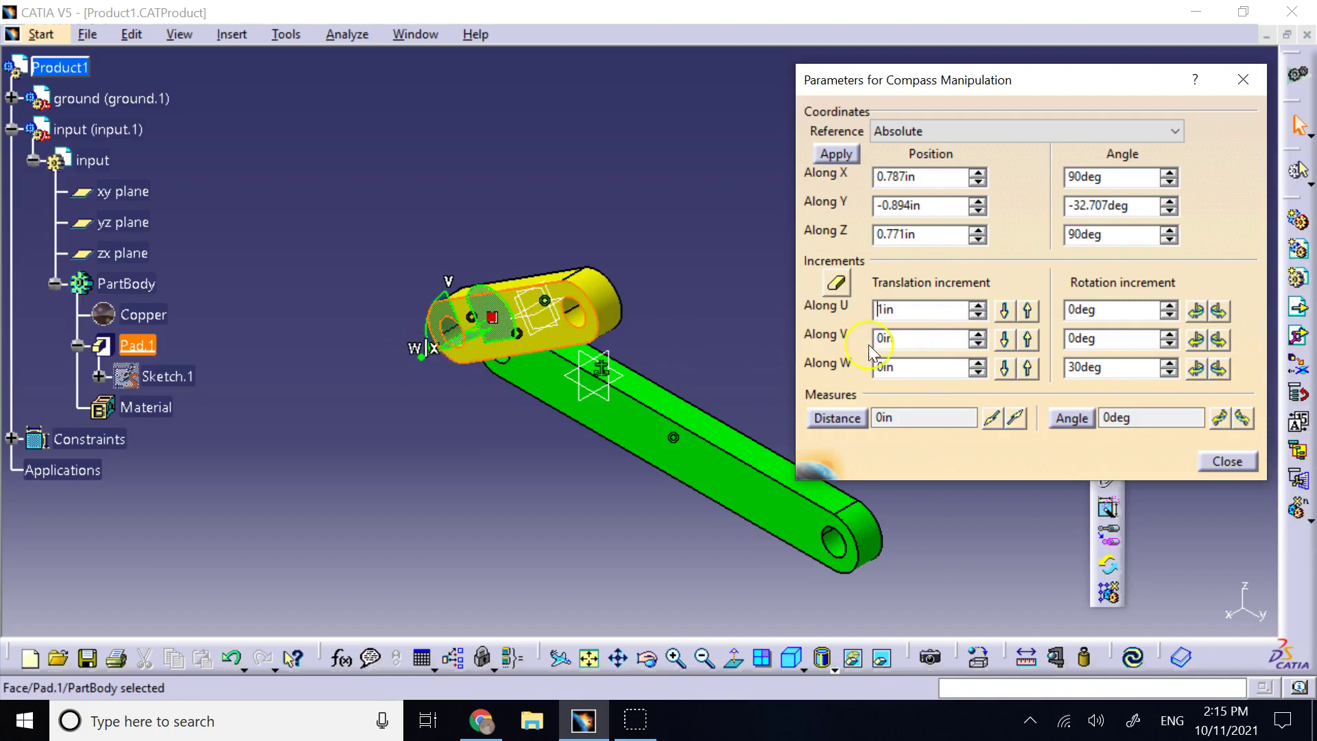
pyautogui.click(883, 367)
pyautogui.press('BackSpace')
pyautogui.write('1')
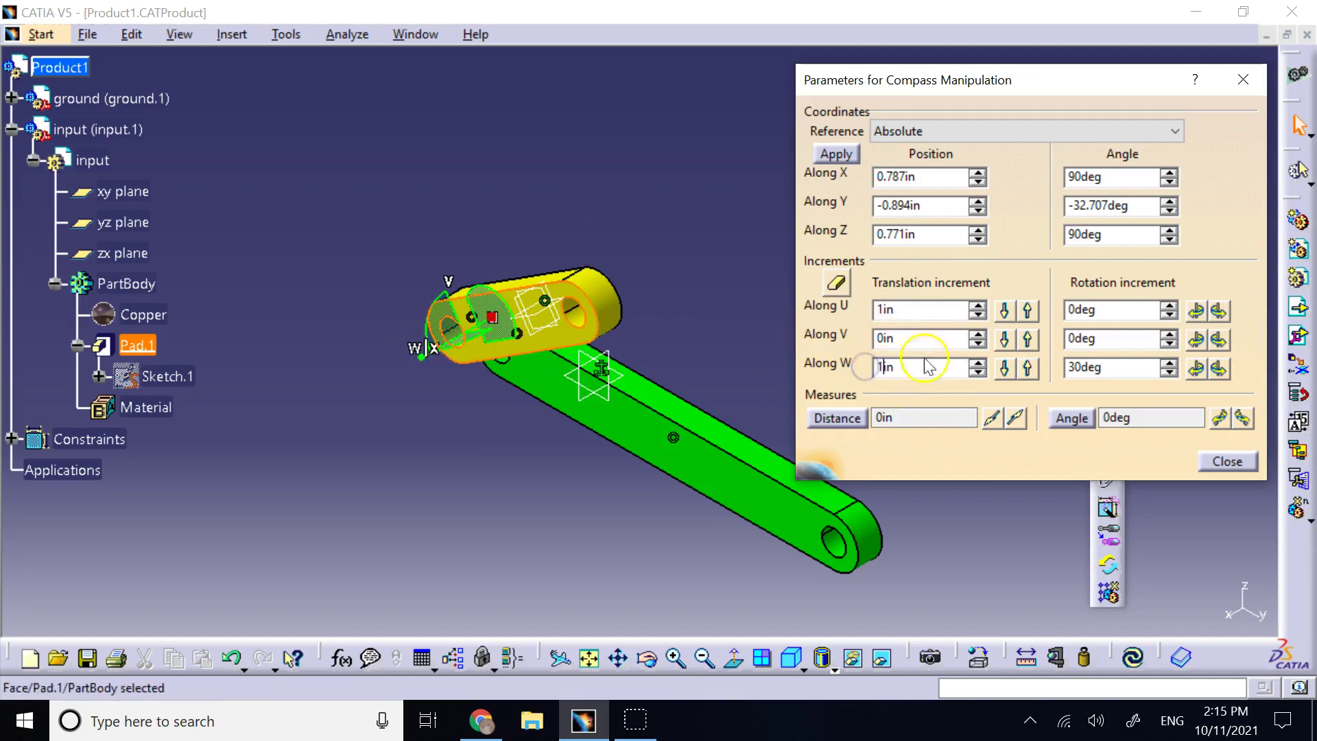
pyautogui.click(886, 312)
pyautogui.press('BackSpace')
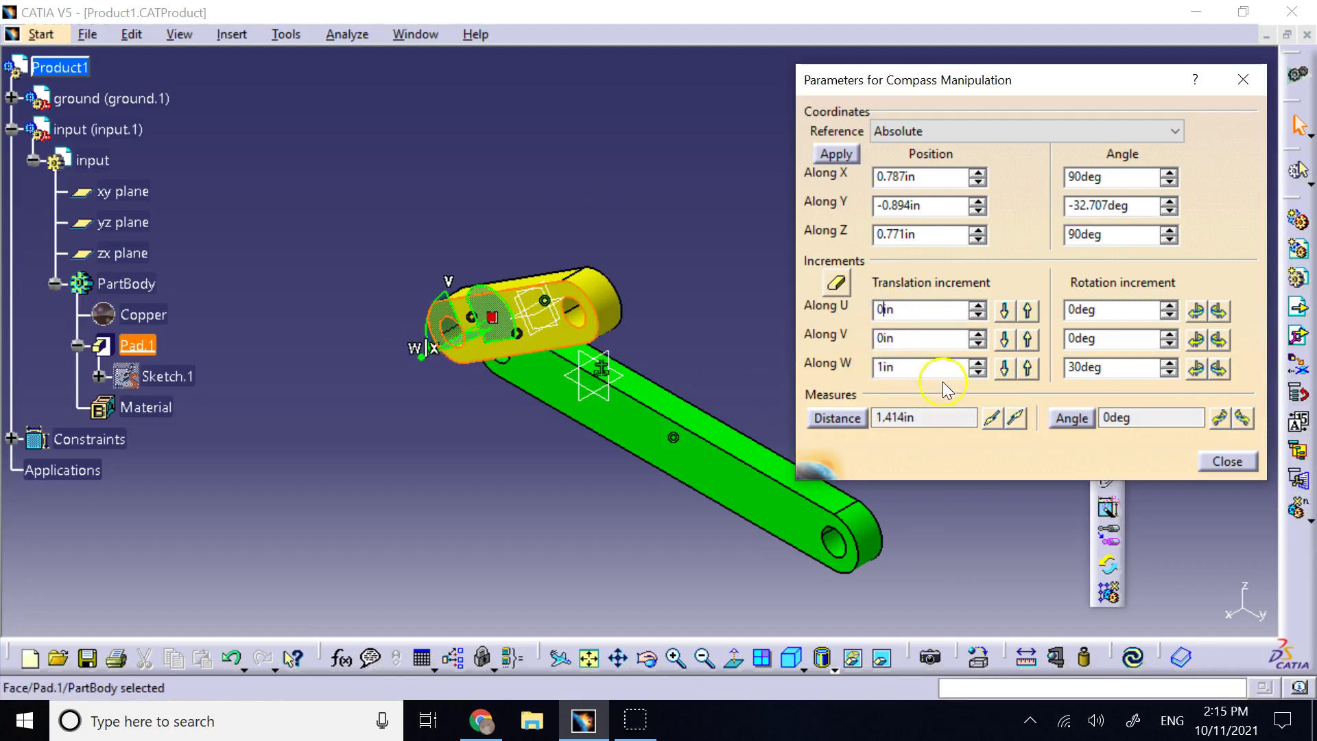
# - Move the link 1in along W and back, returning it to X 0.787in
pyautogui.click(1029, 369)
pyautogui.click(1013, 372)
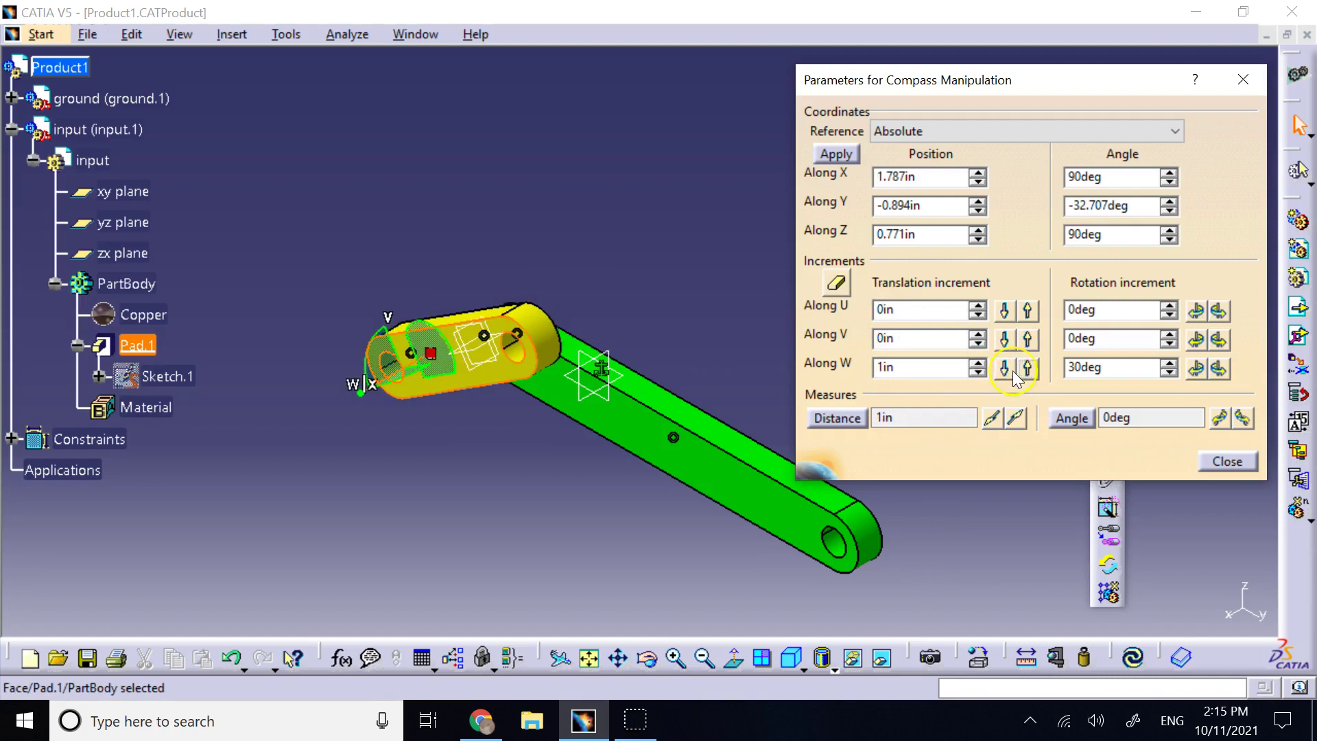
pyautogui.click(1005, 371)
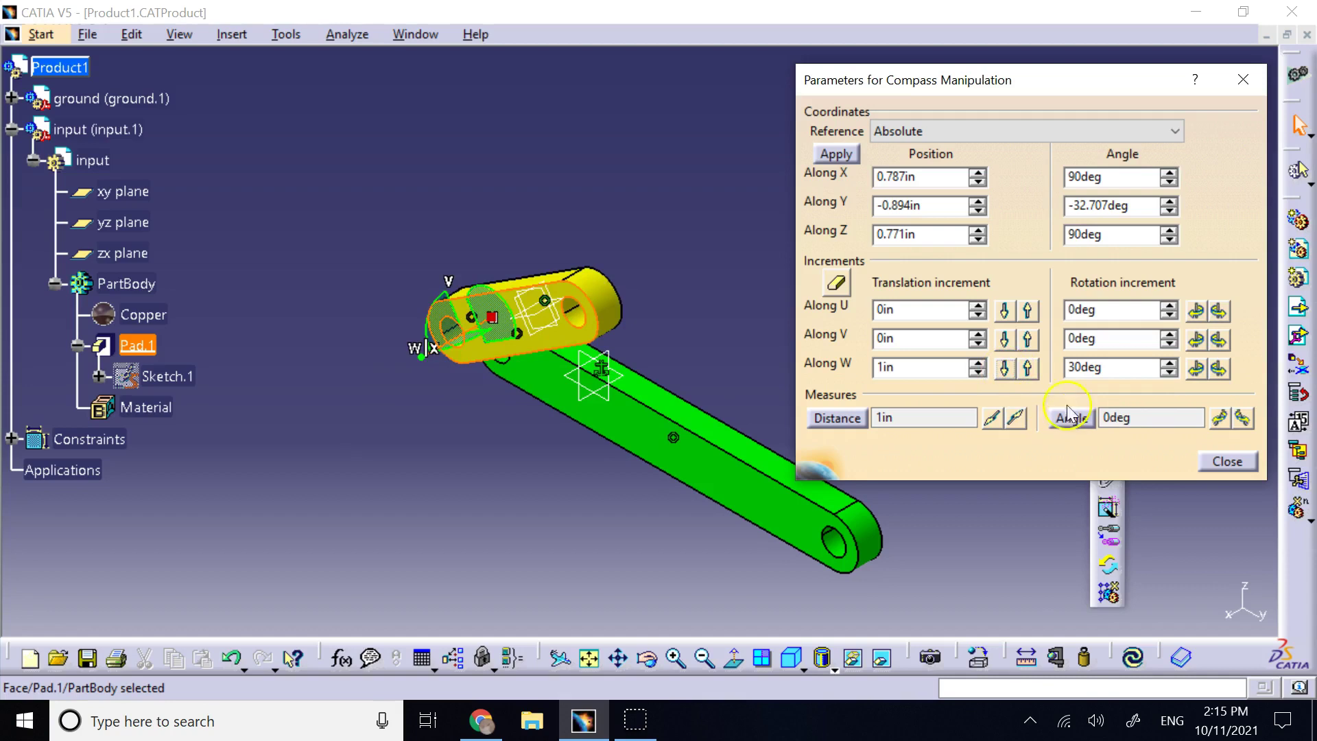
pyautogui.click(1047, 185)
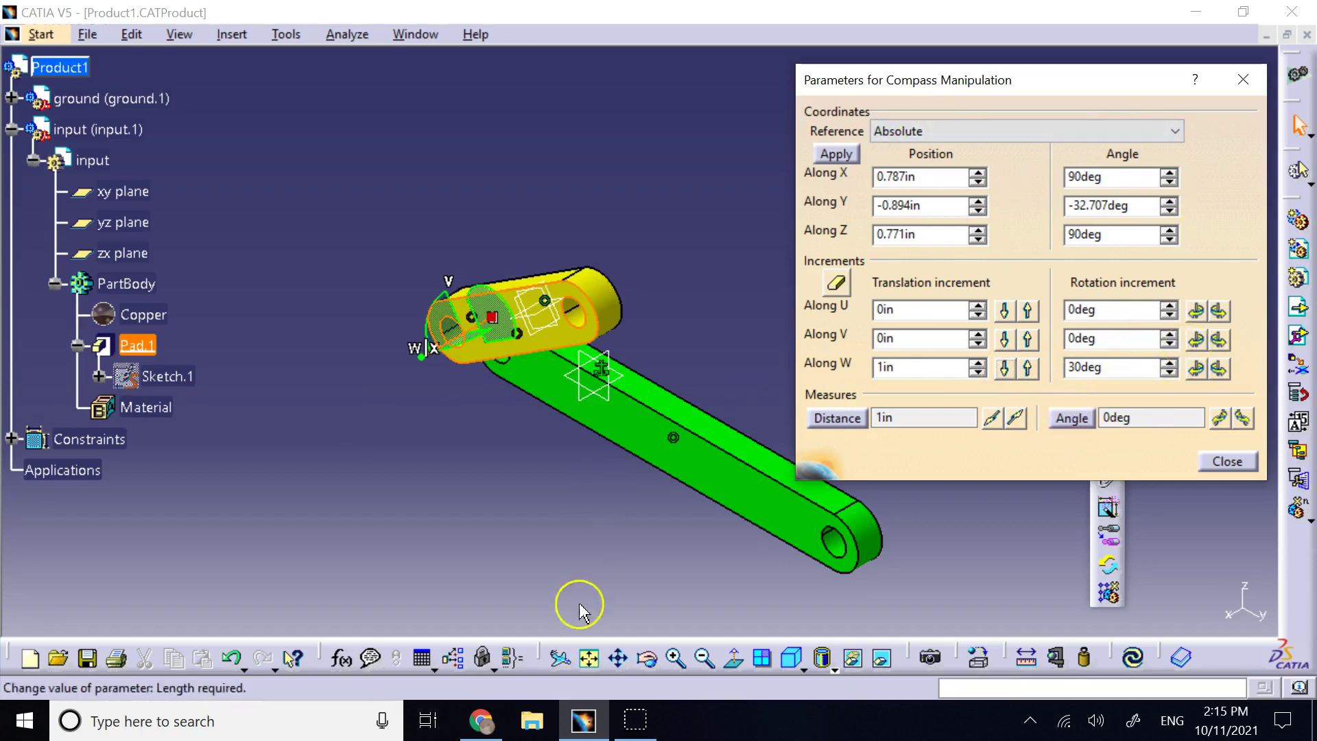
# - Trial one 30° step of the link about W, undo it, and close the compass parameters
pyautogui.click(647, 658)
pyautogui.click(432, 443)
pyautogui.click(849, 532)
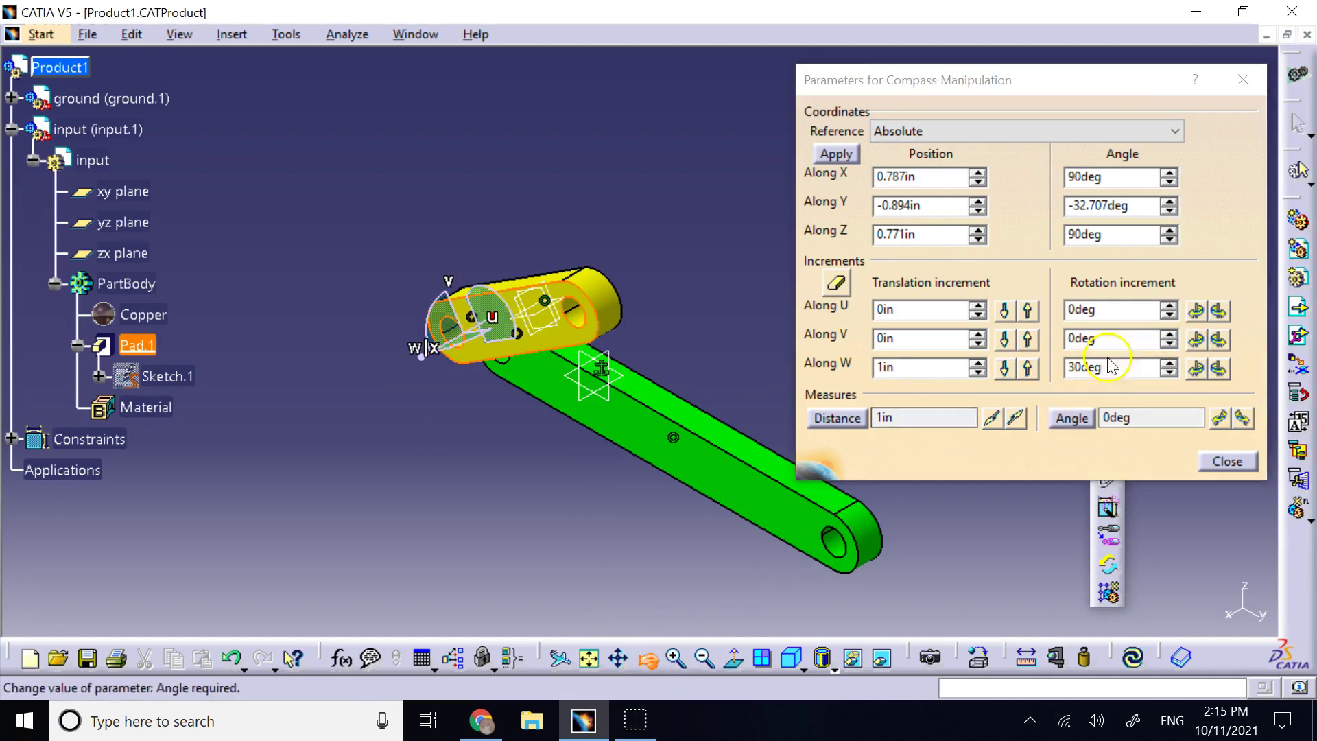
pyautogui.click(1135, 356)
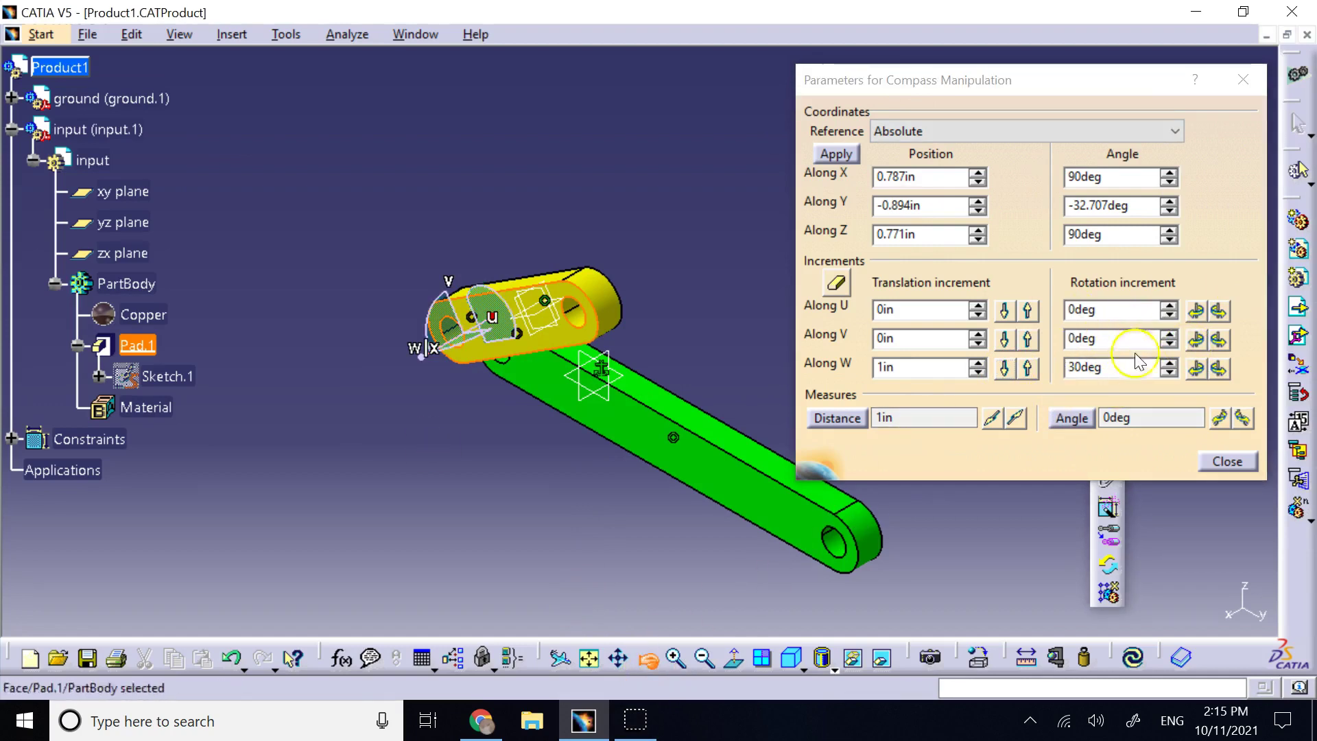
pyautogui.click(1196, 369)
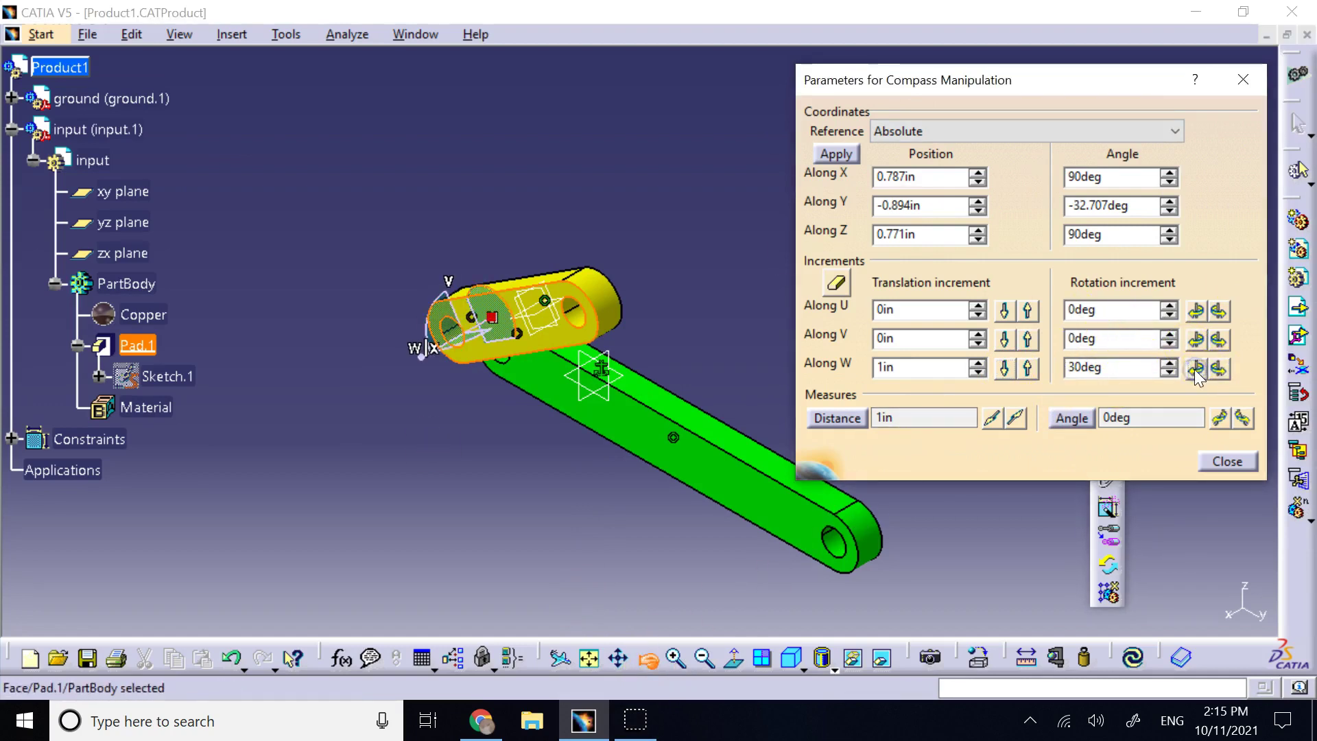
pyautogui.click(1227, 461)
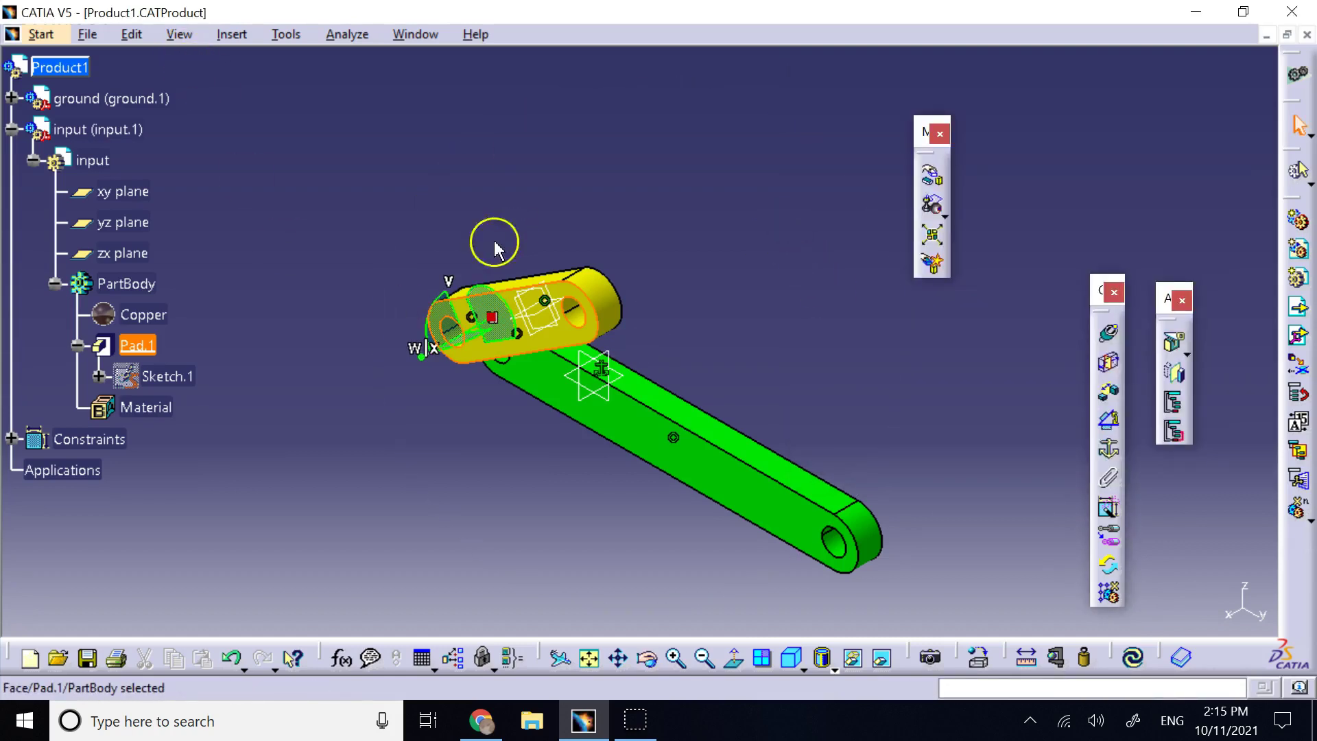
# - Reopen the compass parameters, step the link several 30° increments, return to -32.707deg, and close
pyautogui.doubleClick(488, 310)
pyautogui.click(1196, 369)
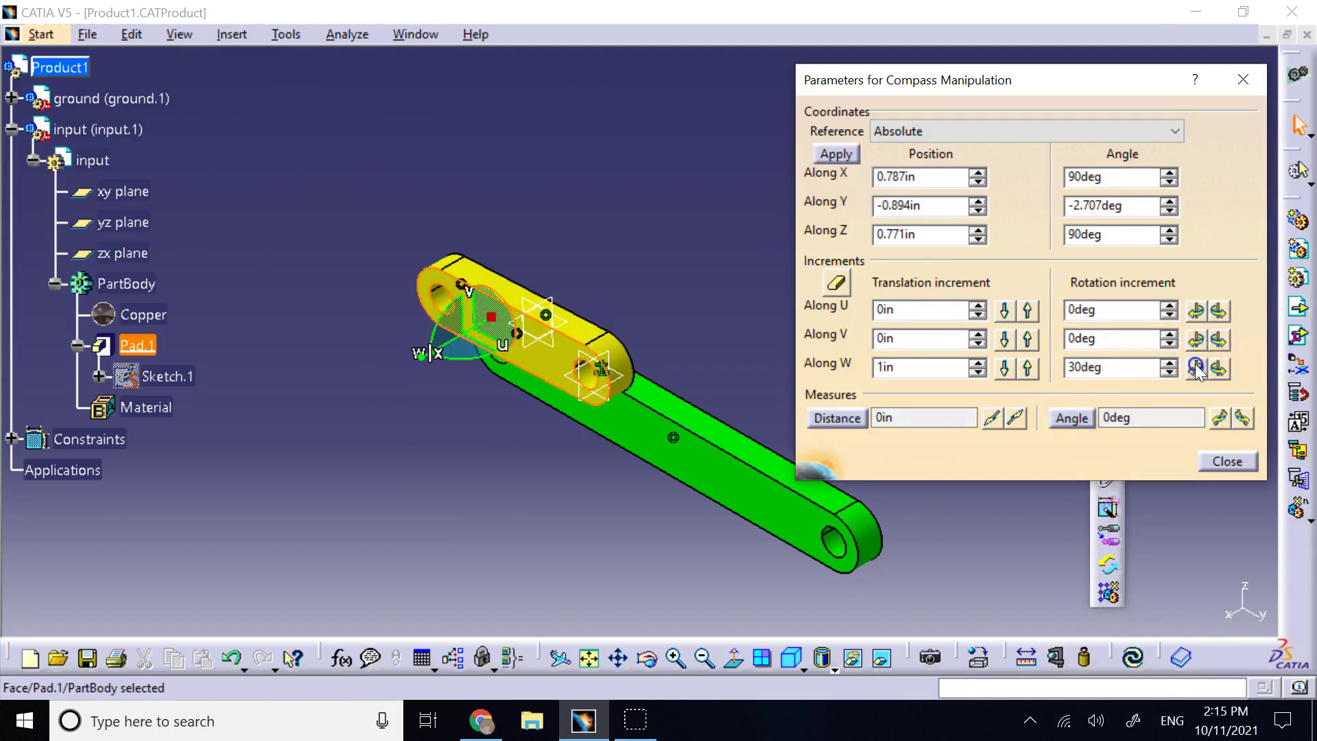
pyautogui.click(1219, 369)
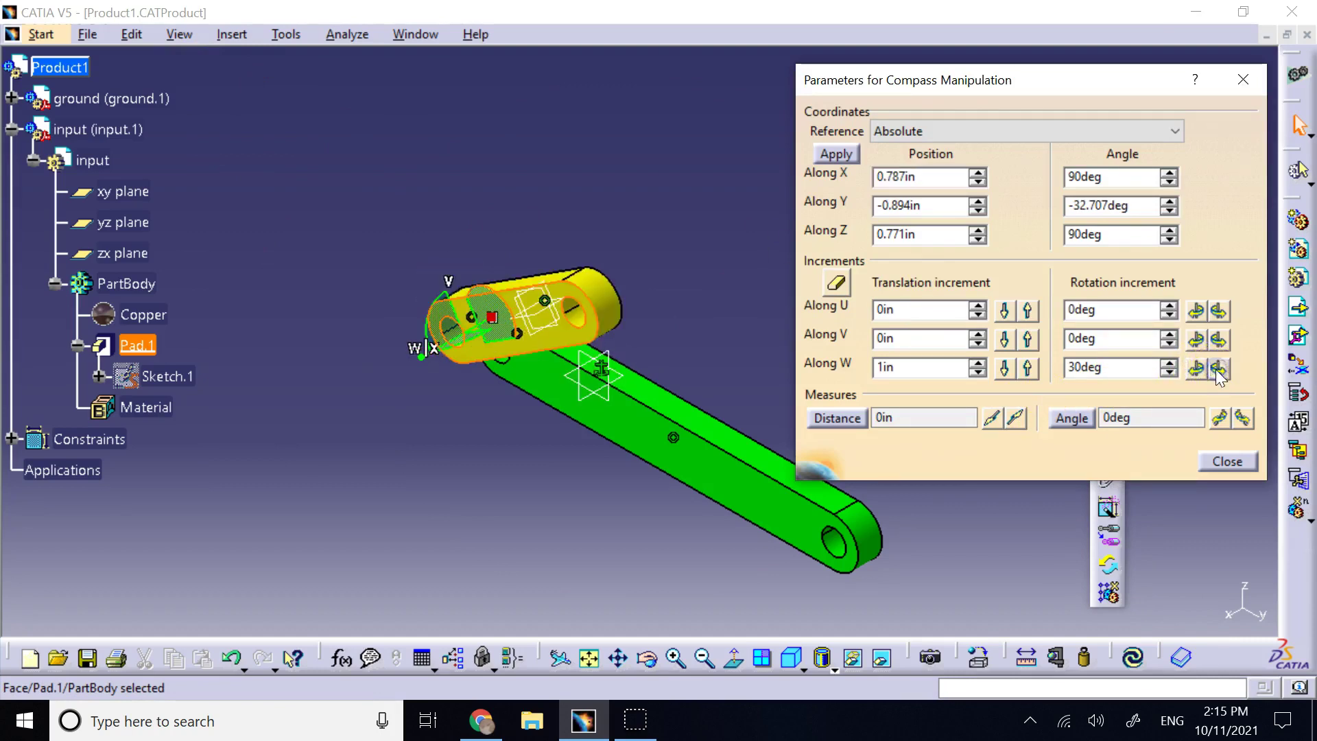
pyautogui.click(1218, 369)
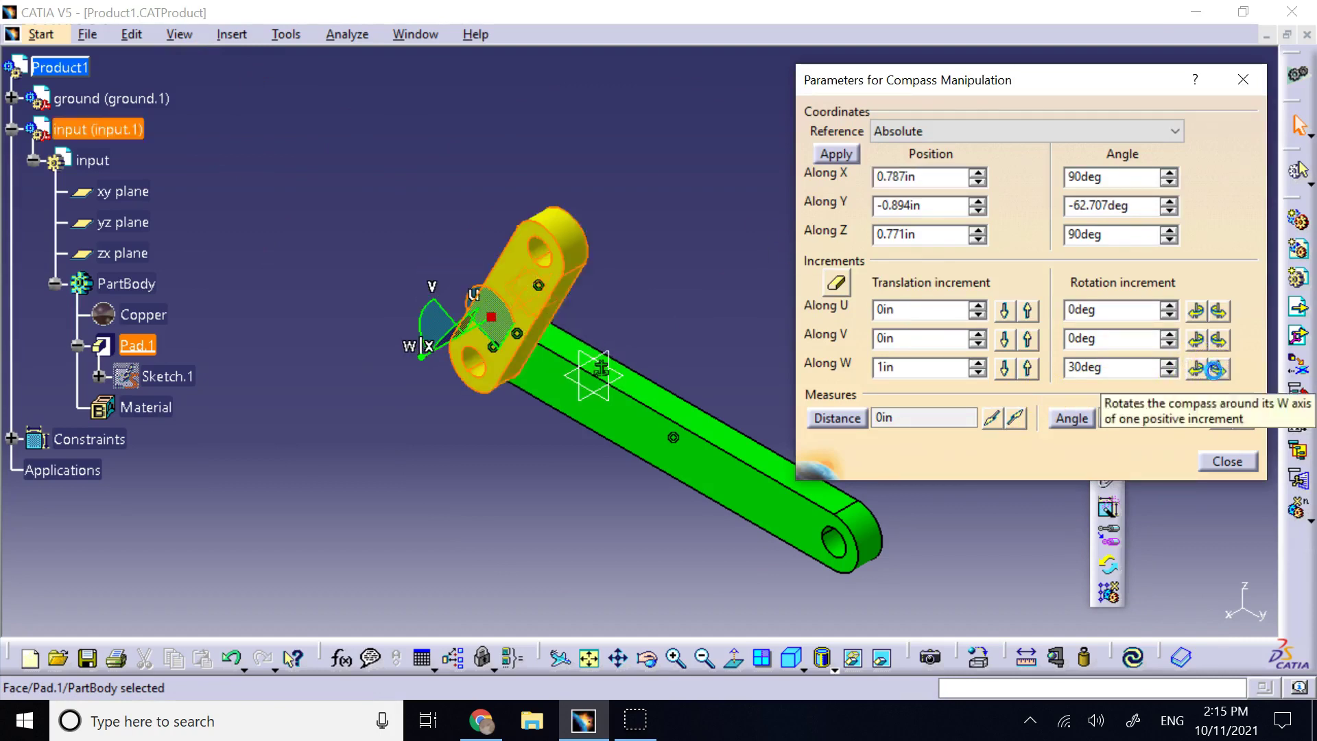
pyautogui.click(1218, 370)
pyautogui.click(1196, 371)
pyautogui.click(1197, 370)
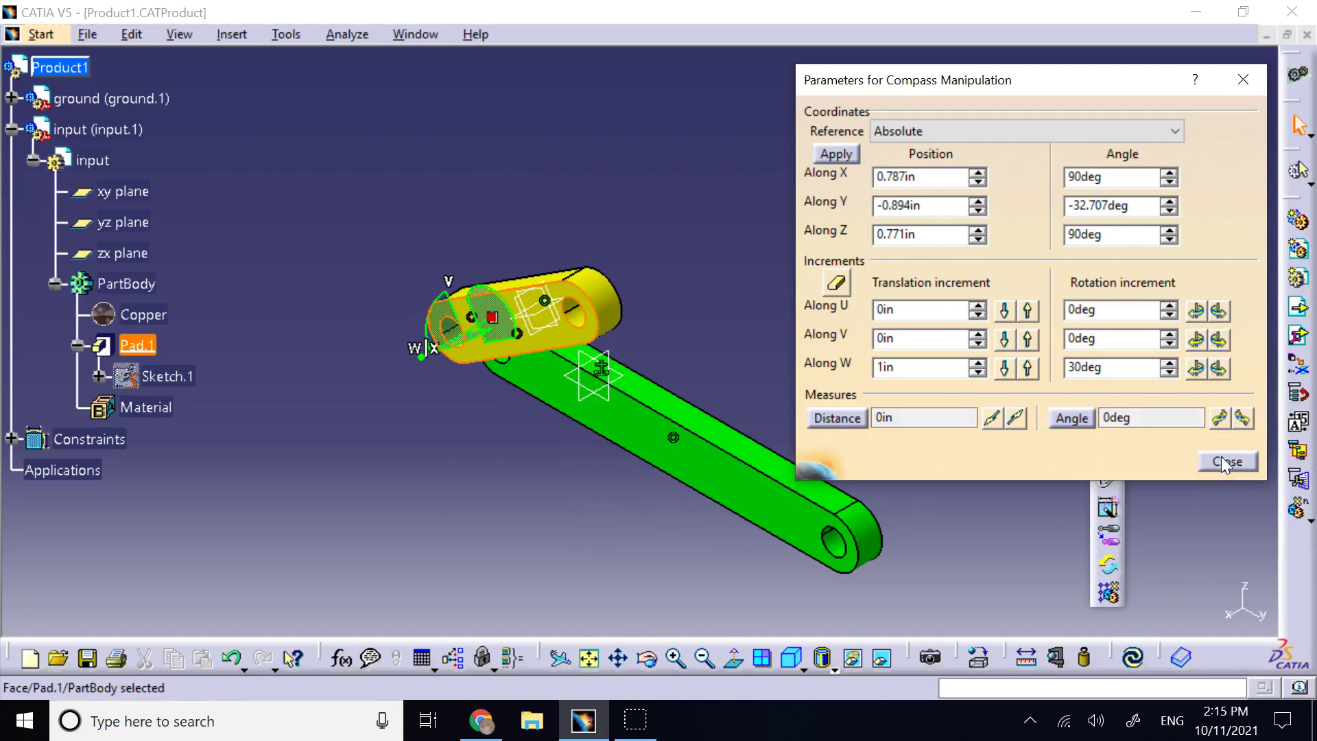
pyautogui.click(1113, 369)
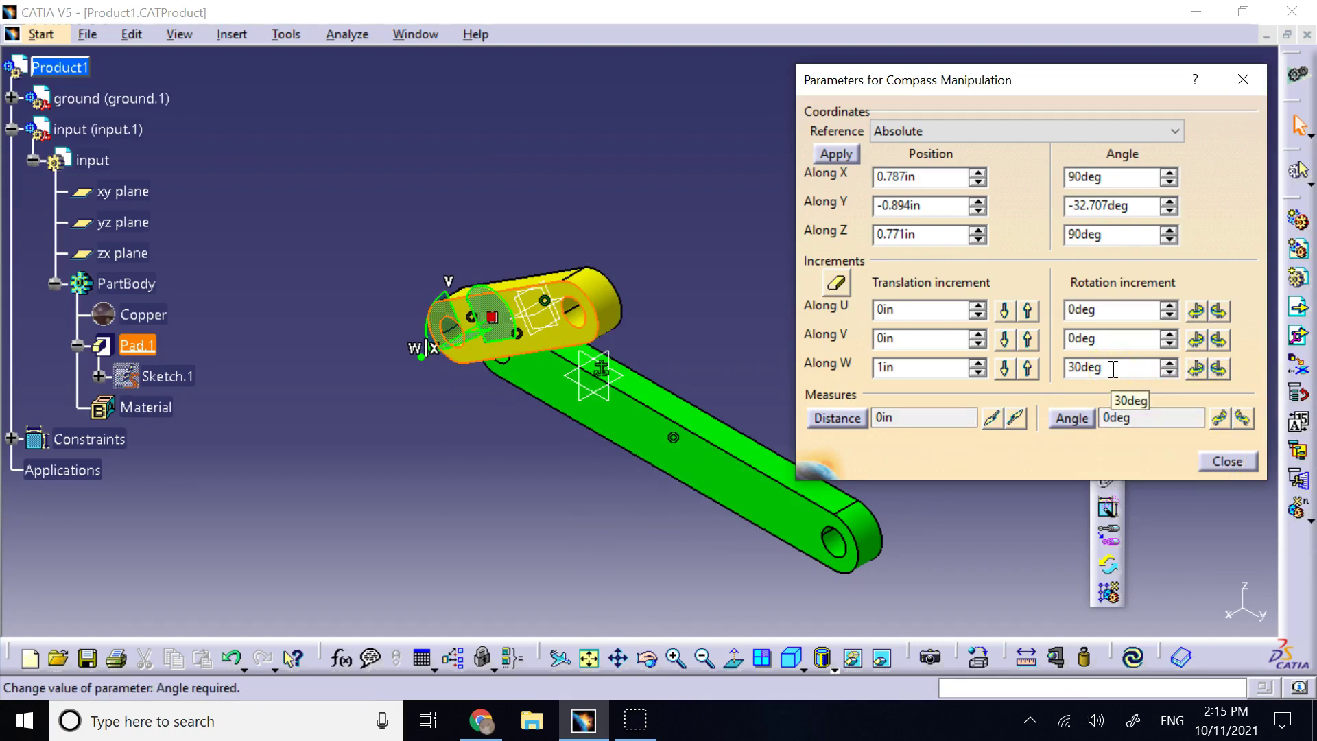
pyautogui.click(1227, 461)
# - Rotate the yellow link about its hole axis with the compass, then Update All to reapply constraints
pyautogui.click(641, 175)
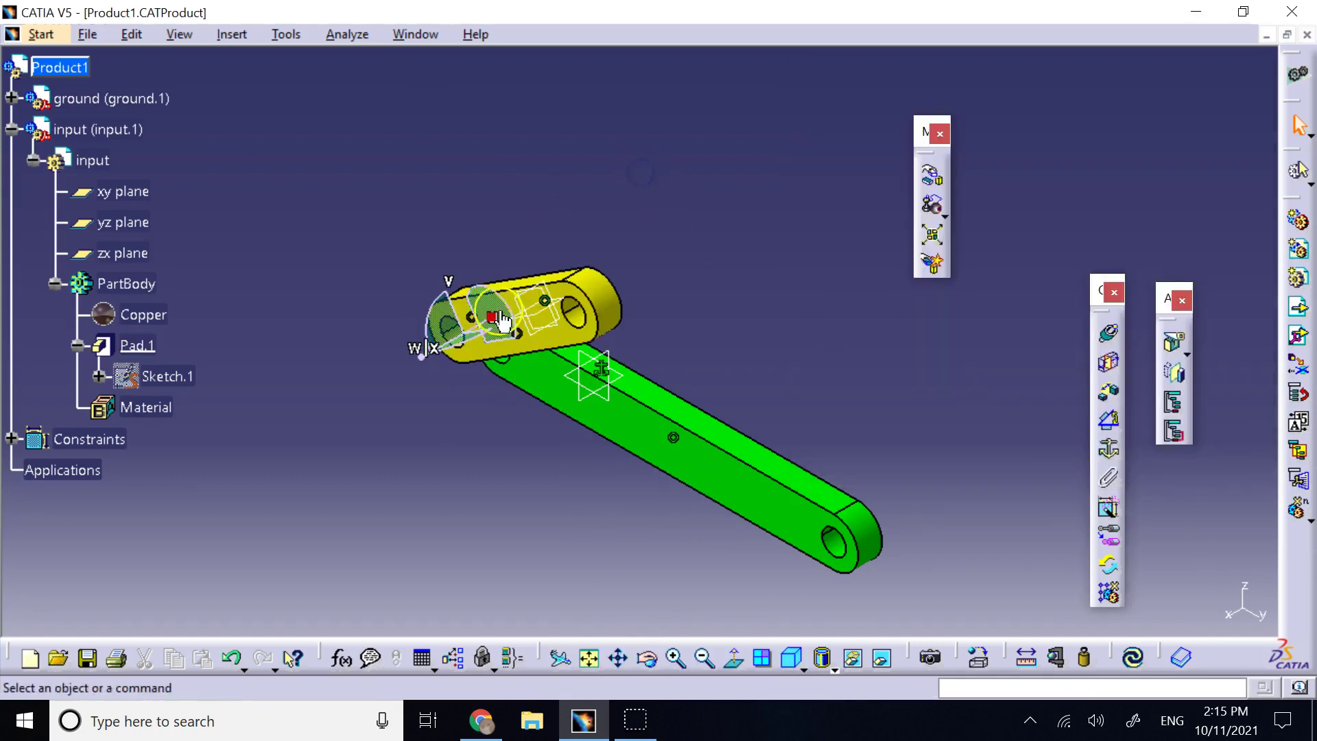
pyautogui.moveTo(499, 314); pyautogui.dragTo(446, 335)
pyautogui.moveTo(583, 512); pyautogui.dragTo(495, 495, button='middle')
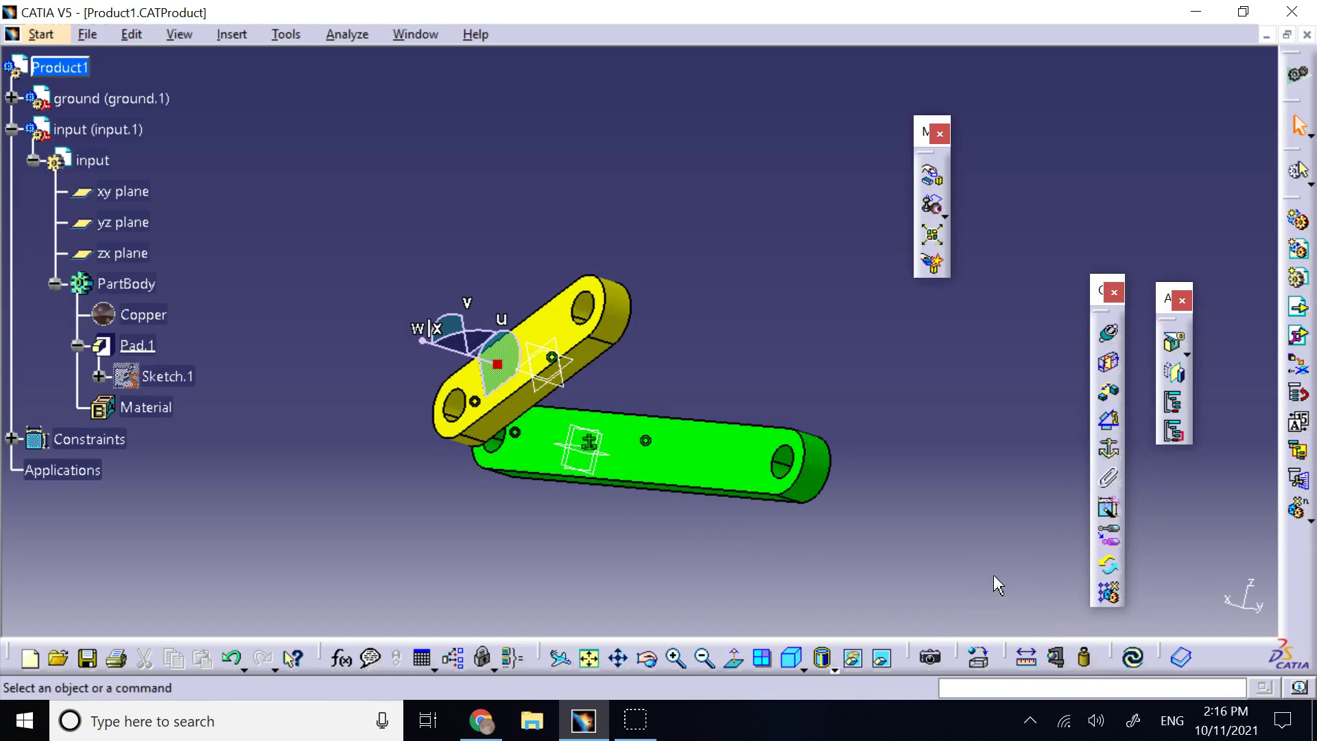
pyautogui.click(1133, 657)
pyautogui.click(926, 360)
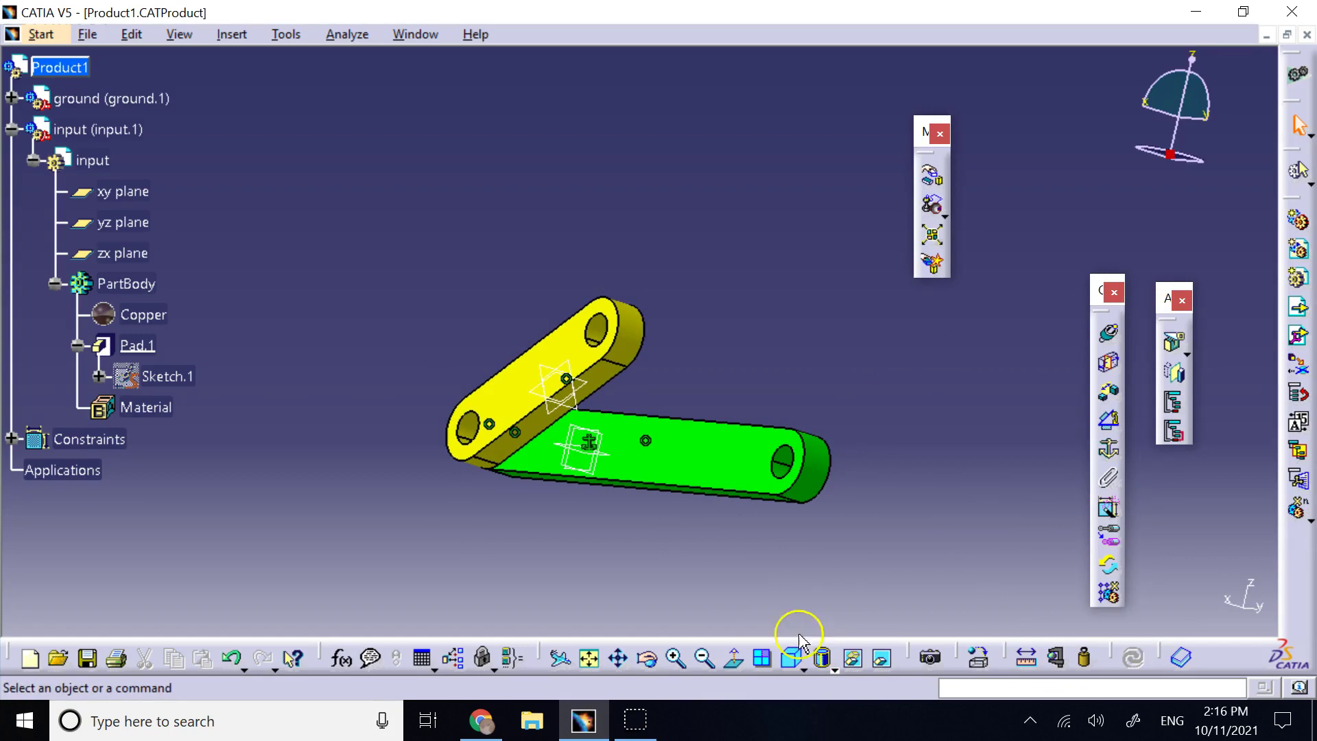
# - Show the updated linkage, yellow link at its new angle, in isometric view
pyautogui.click(792, 658)
pyautogui.click(774, 245)
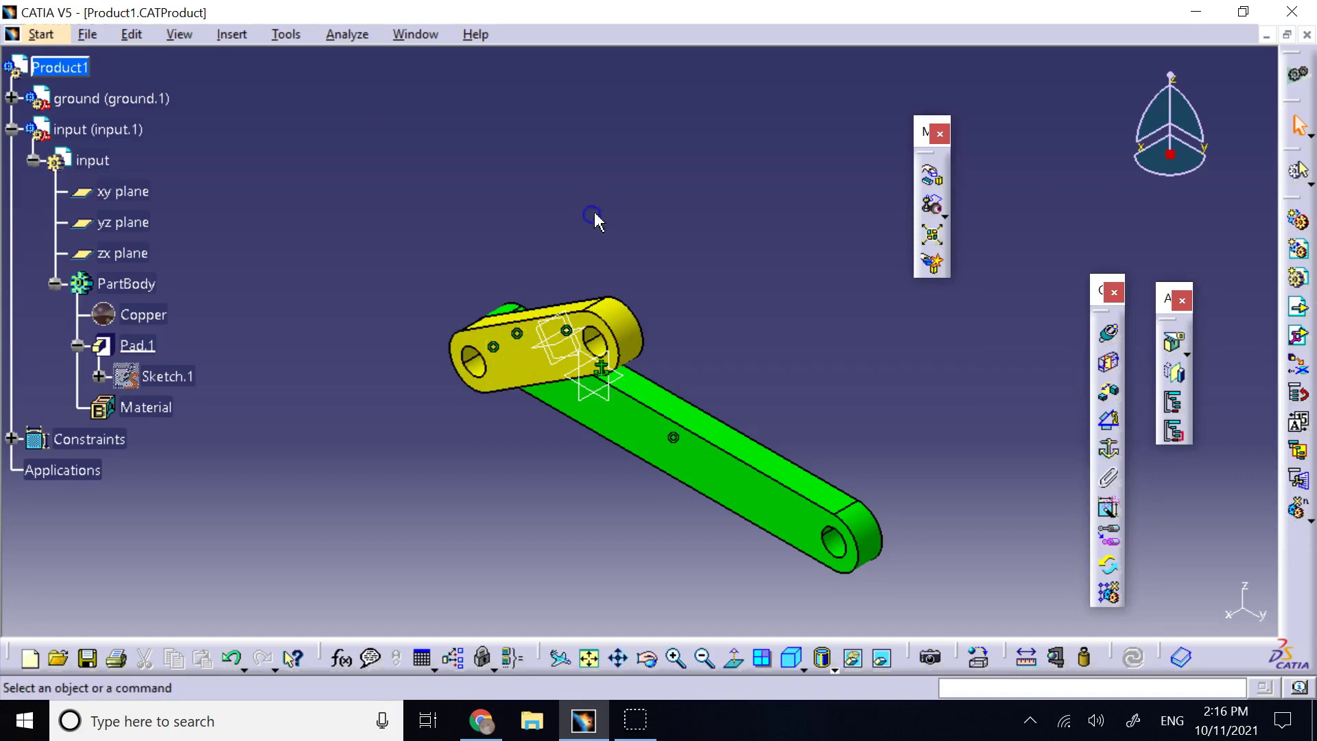
# - Edit the input part and open Sketch.1 from its PartBody
pyautogui.click(85, 161)
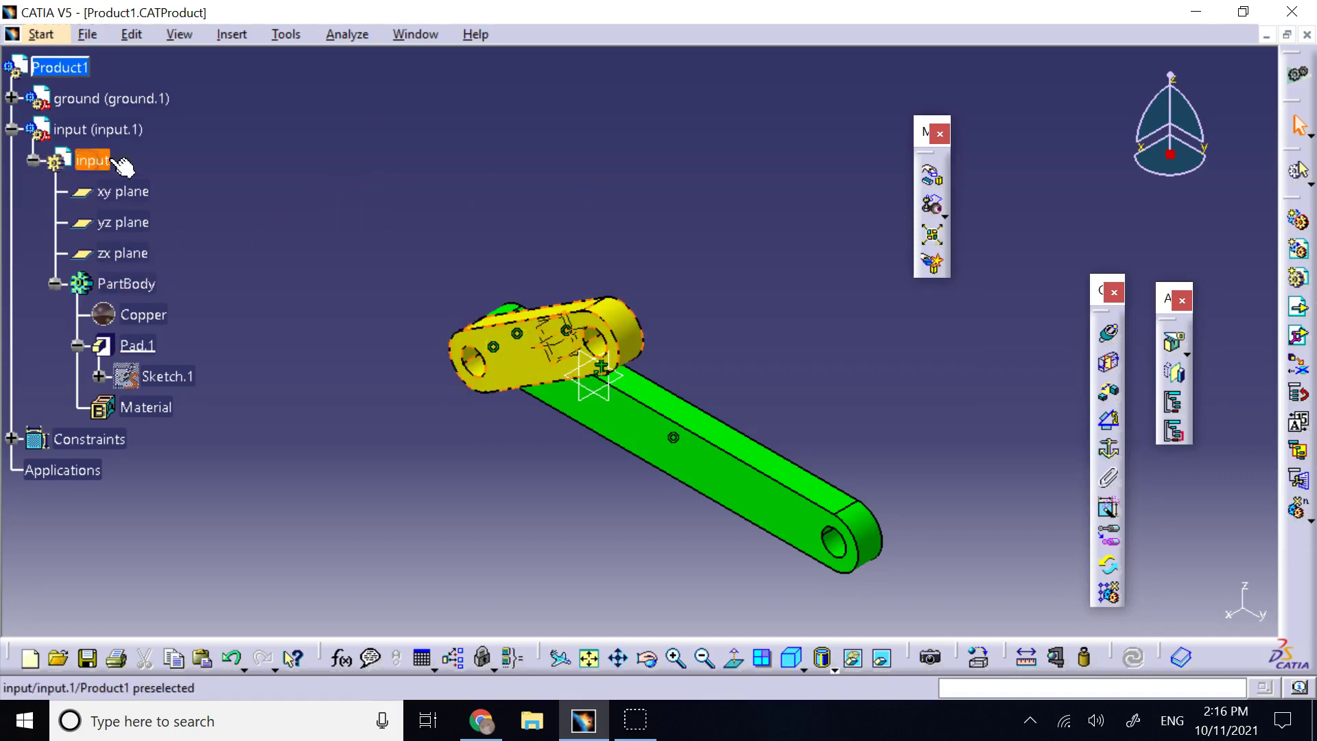
pyautogui.click(141, 282)
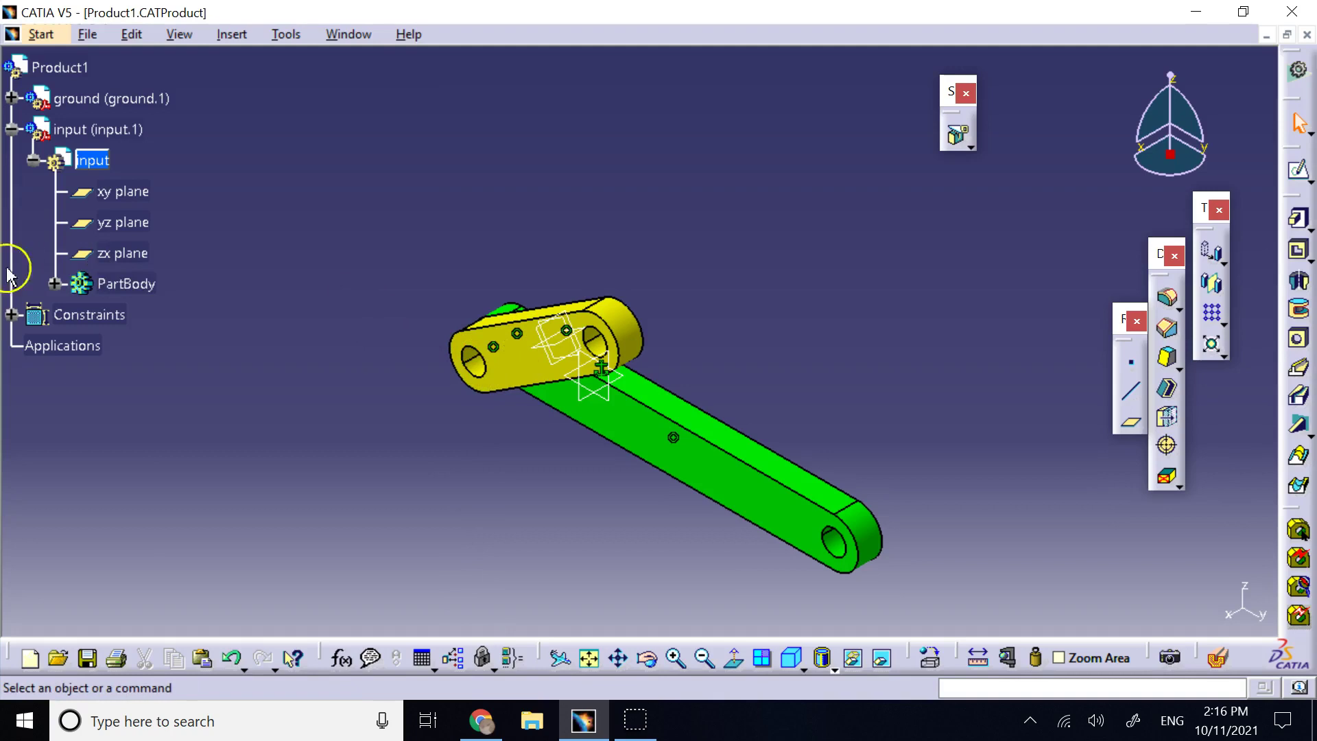
pyautogui.click(54, 283)
pyautogui.doubleClick(167, 376)
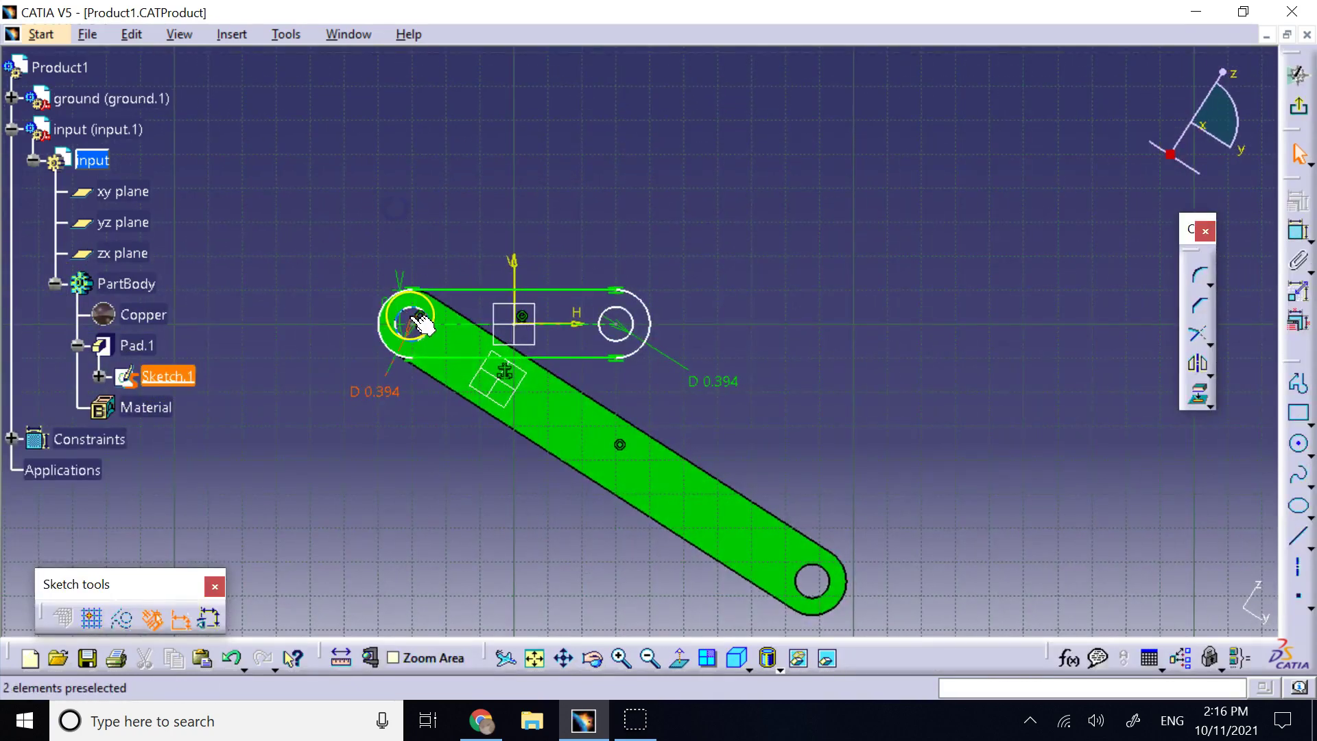
# - Confirm the hole centre point sits at H -1.181in, V 0in, and exit the sketch
pyautogui.doubleClick(421, 321)
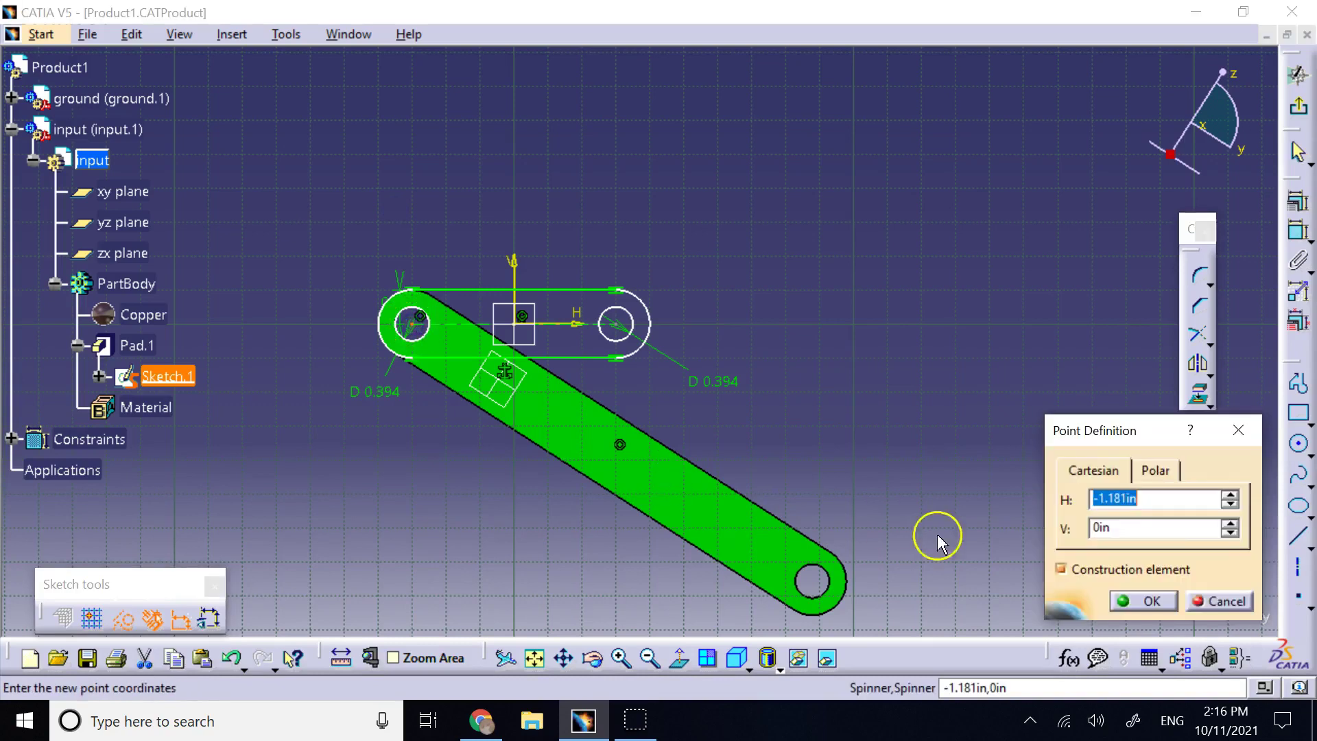
pyautogui.click(1106, 526)
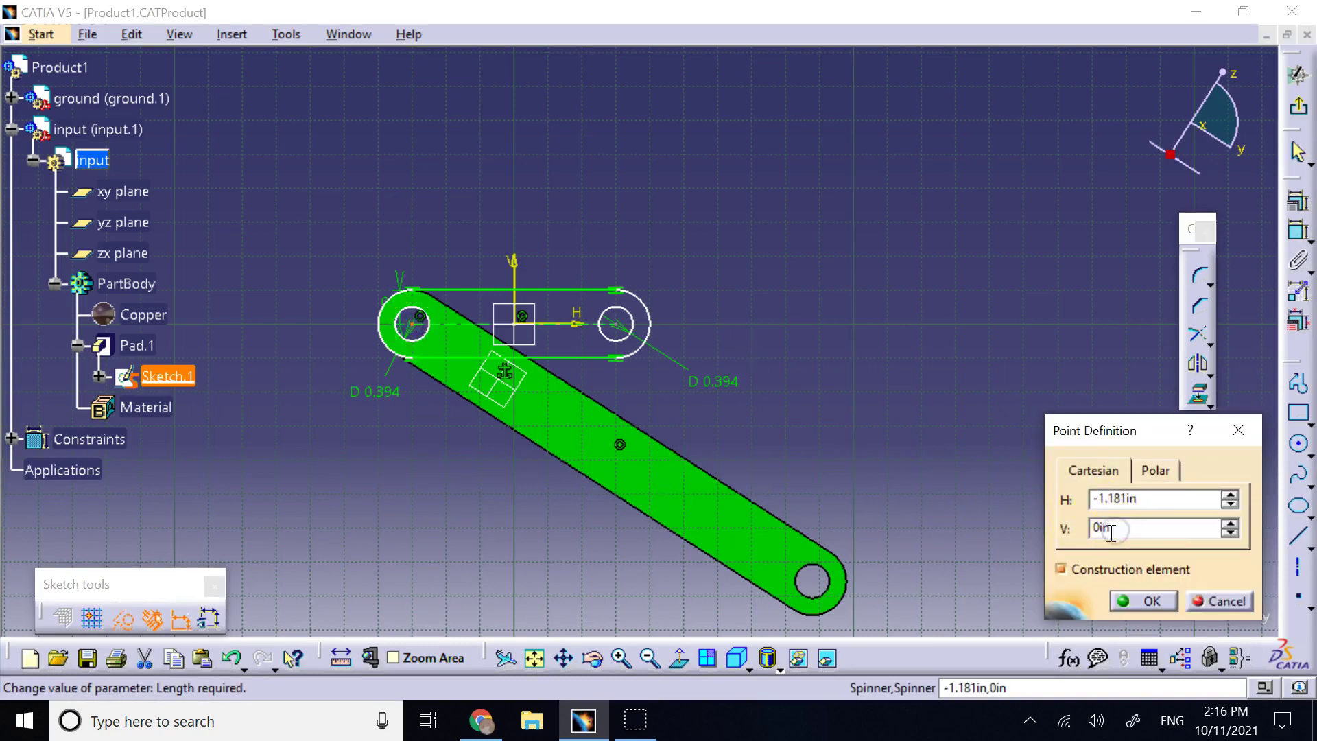
pyautogui.doubleClick(1110, 529)
pyautogui.click(1163, 499)
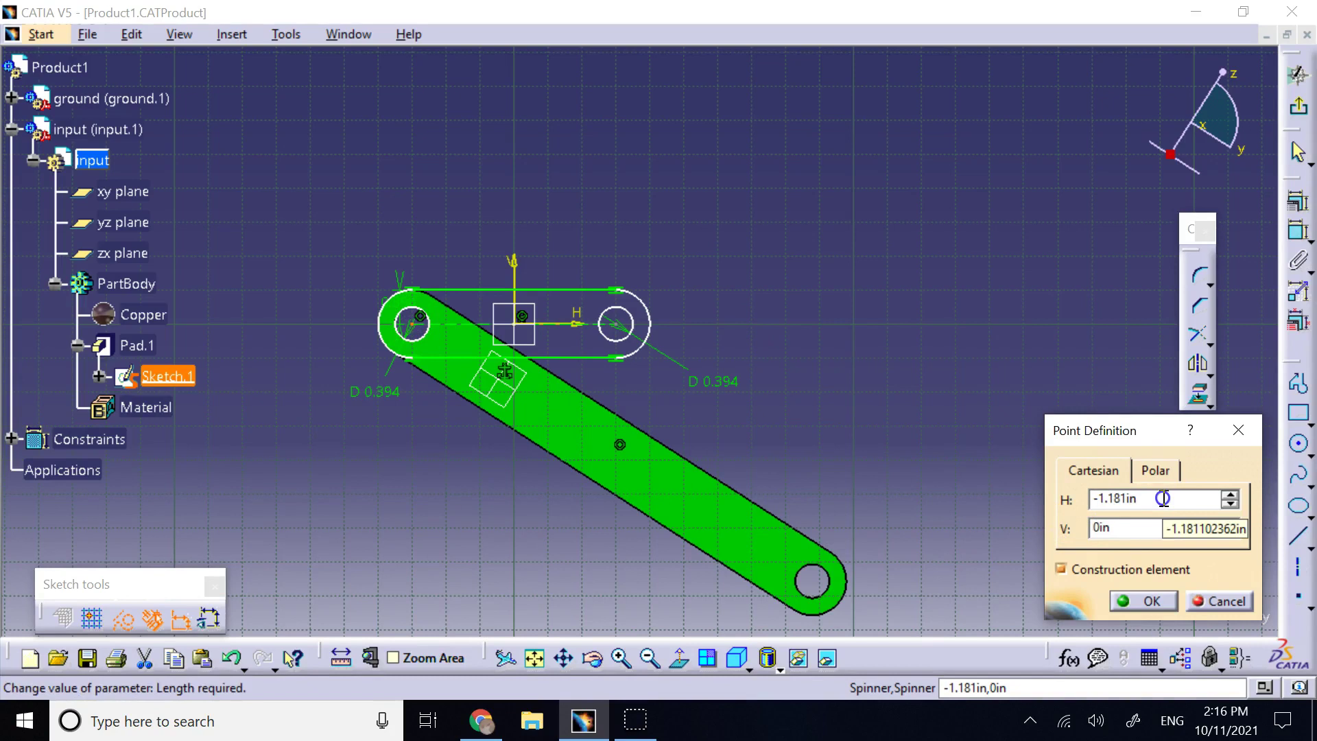
pyautogui.moveTo(1163, 499); pyautogui.dragTo(1066, 499)
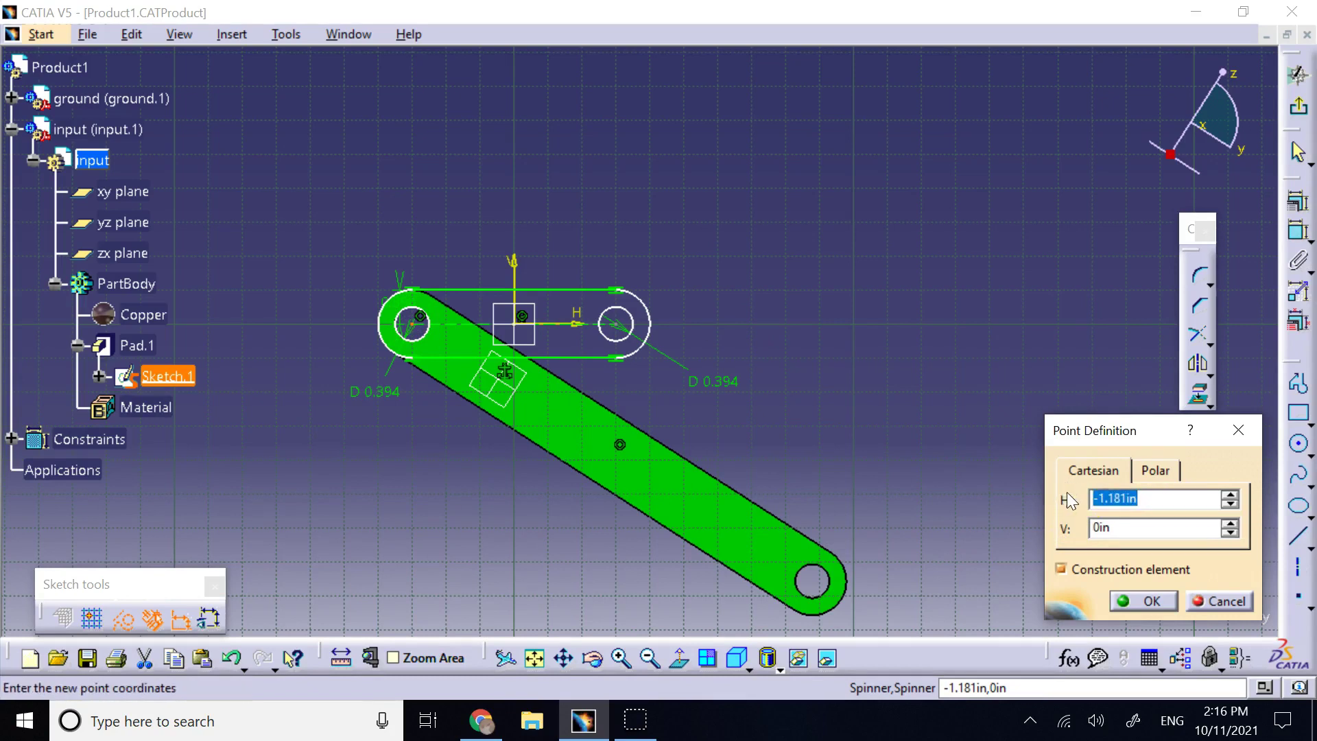
pyautogui.click(1128, 618)
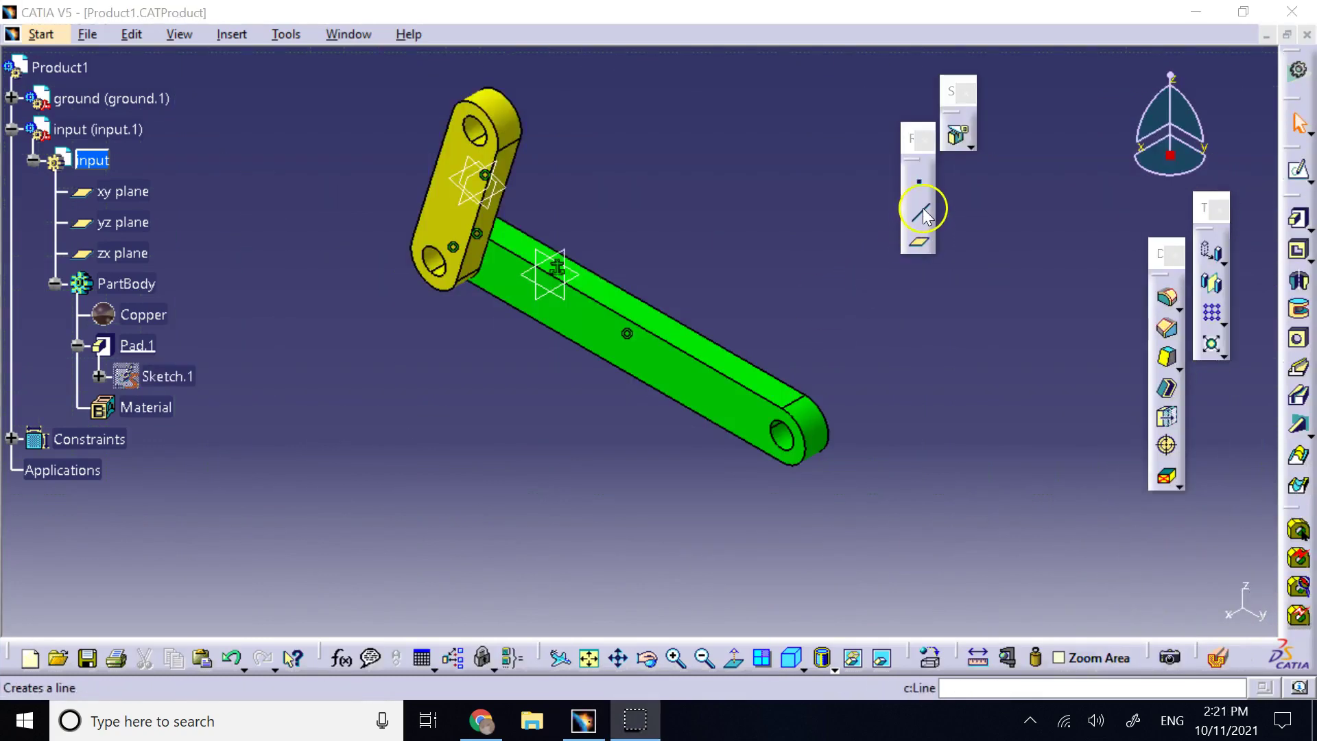
# - Start a Point-Point line and create its first point, Point.4, at the hole centre
pyautogui.click(923, 206)
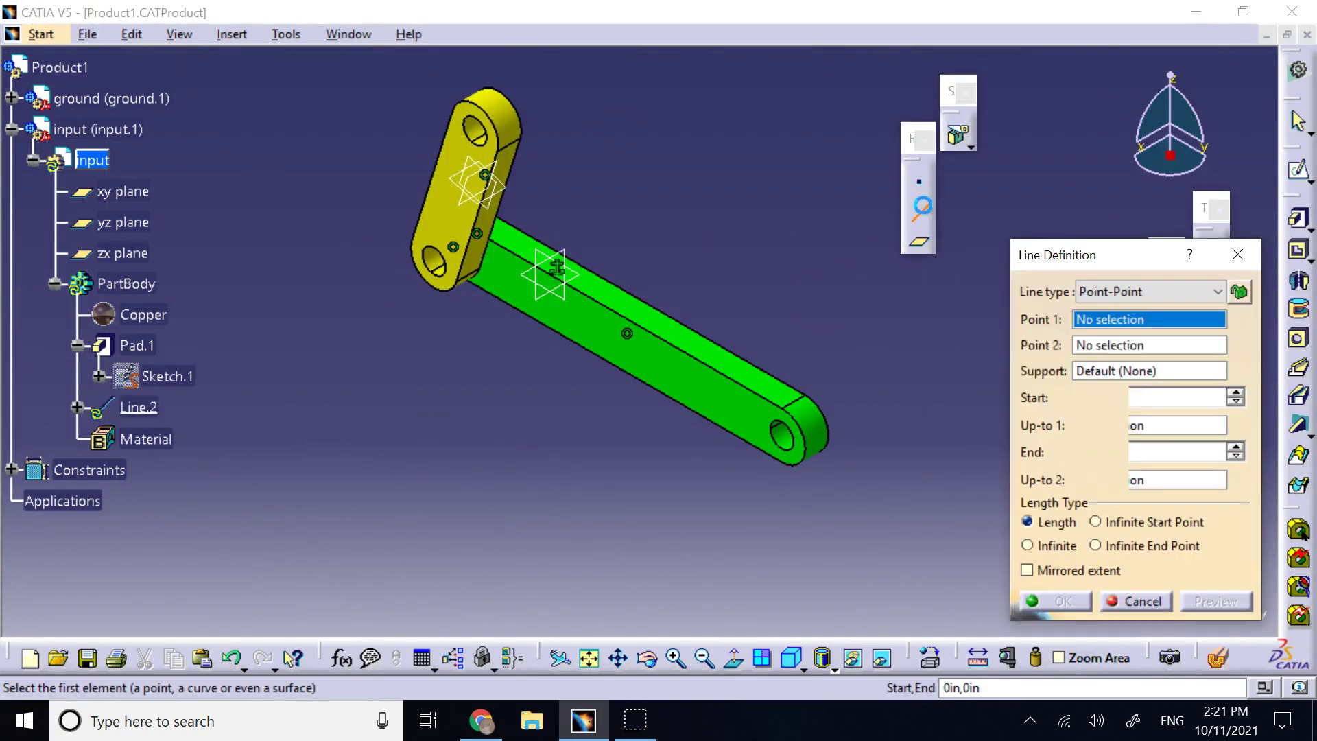
pyautogui.rightClick(1089, 325)
pyautogui.click(1142, 330)
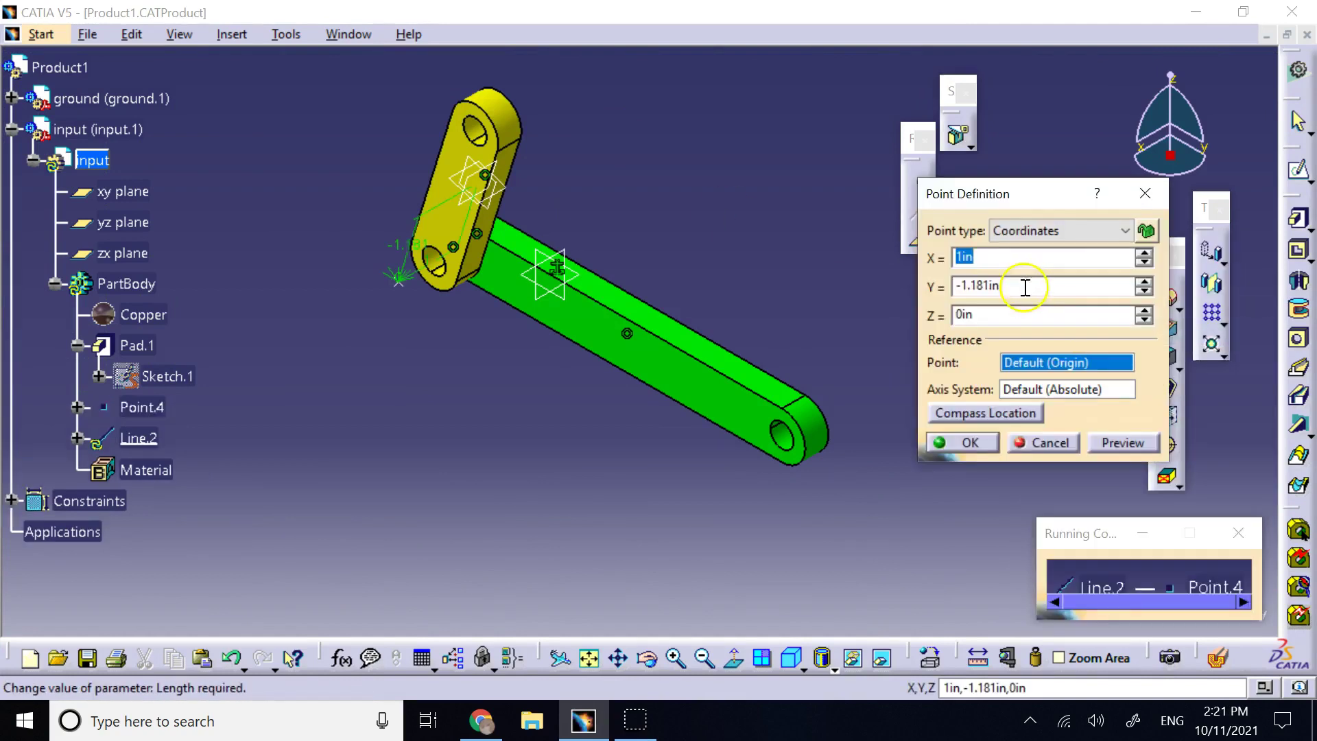
pyautogui.write('0')
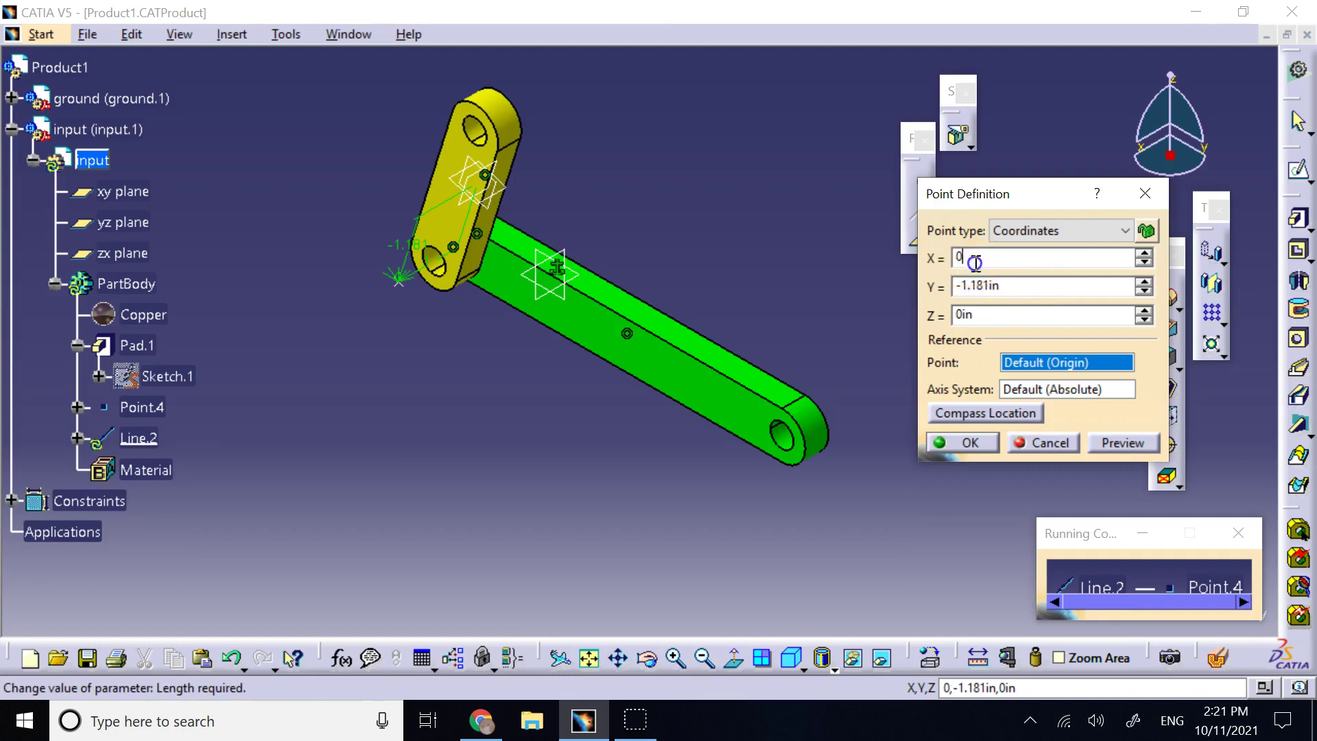
pyautogui.moveTo(1005, 286); pyautogui.dragTo(936, 286)
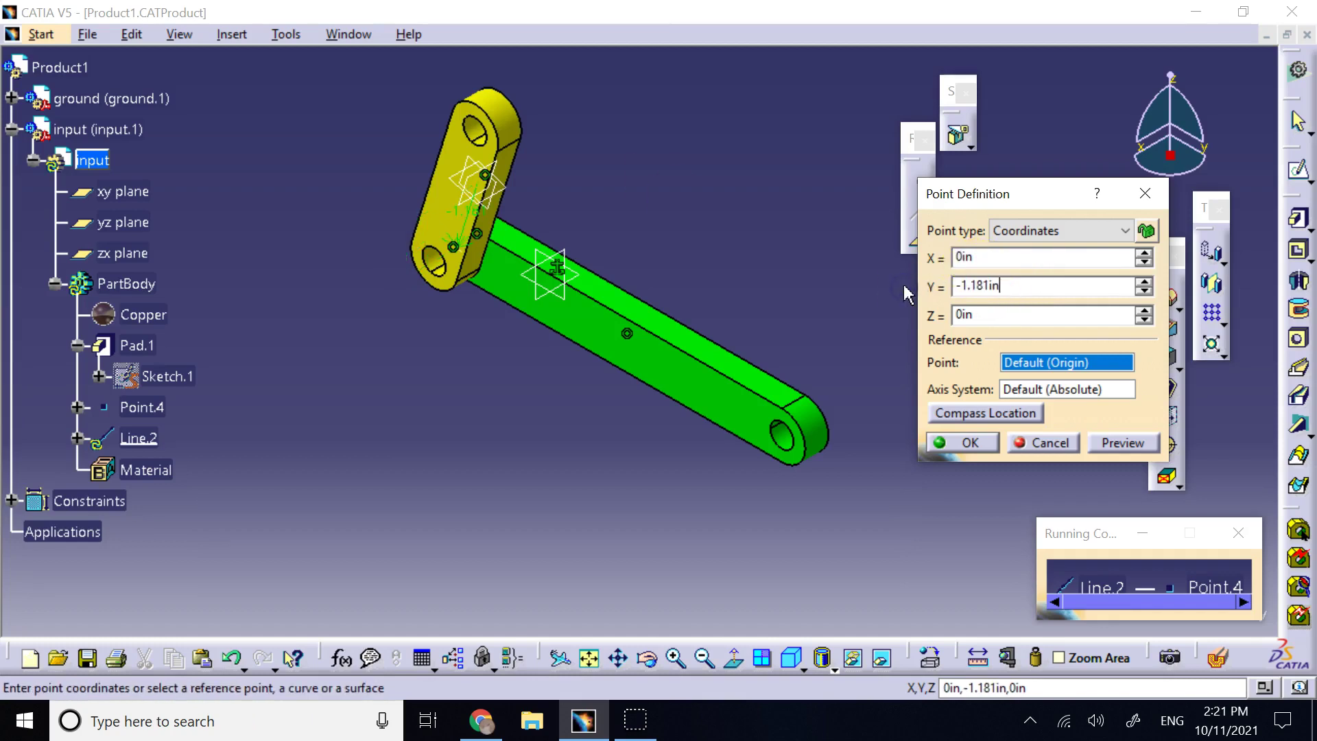
pyautogui.click(968, 319)
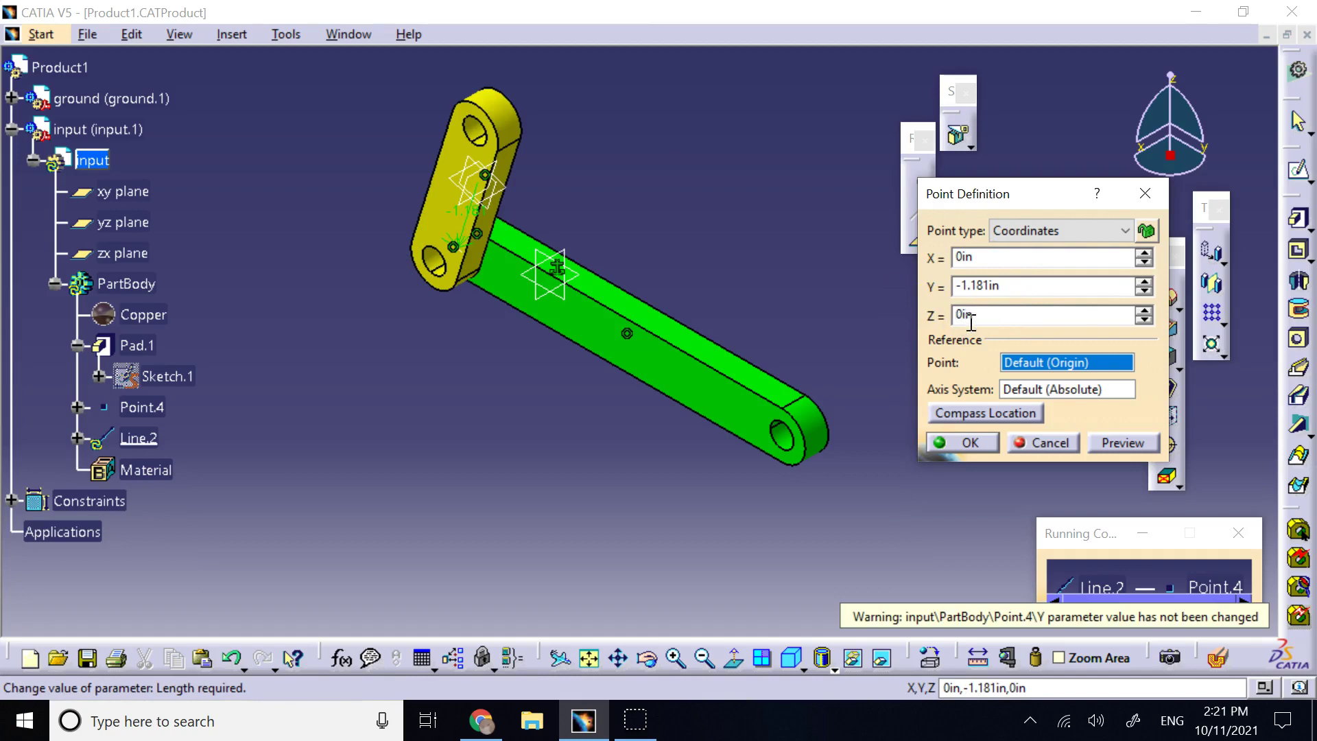
pyautogui.click(964, 442)
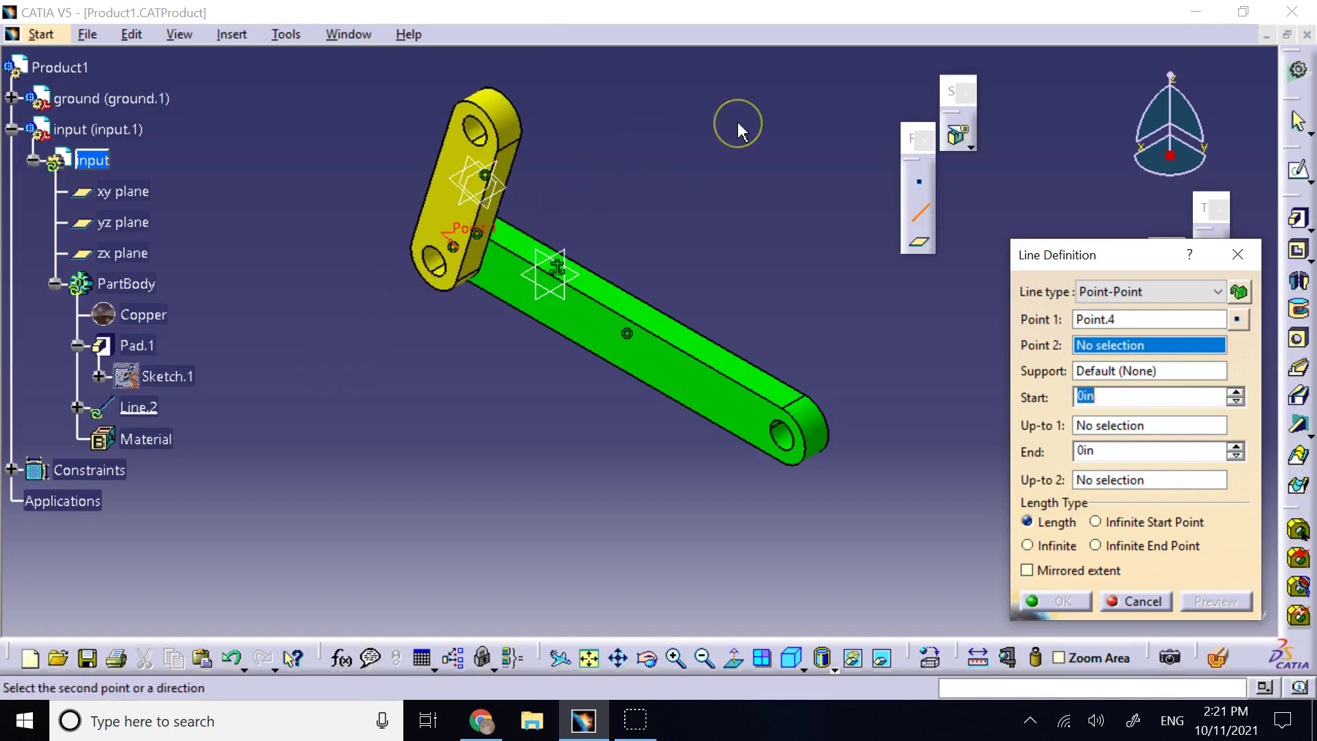
# - Create Point.5 at X 1in, Y -1.181in, Z 0in and finish Line.2
pyautogui.rightClick(1082, 345)
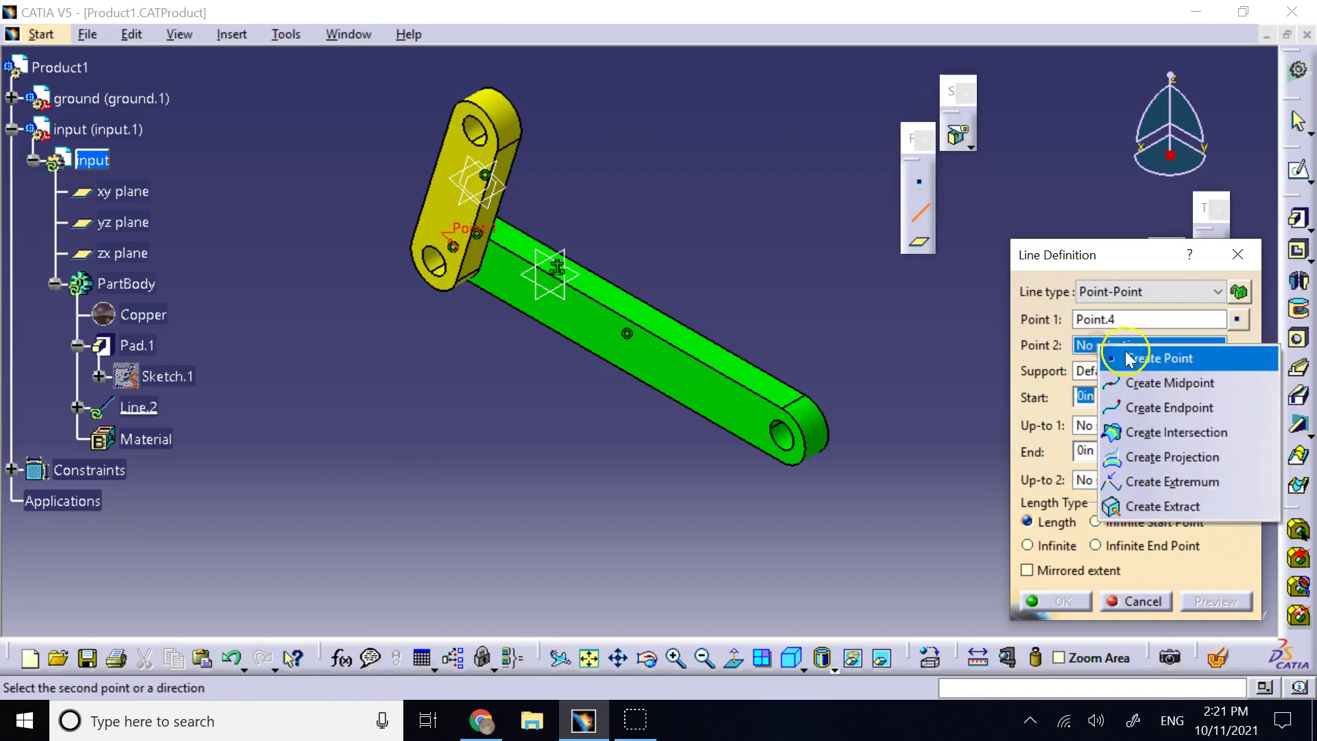
pyautogui.click(1097, 357)
pyautogui.click(955, 260)
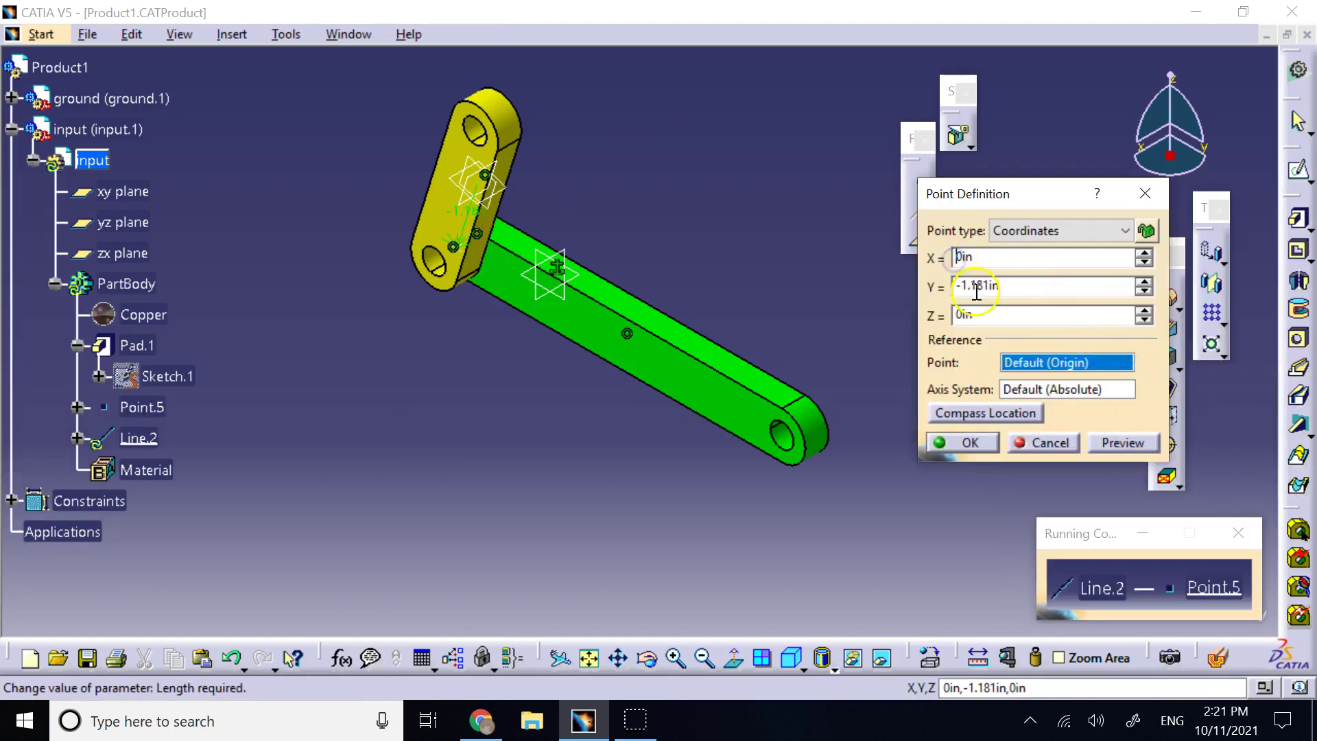
pyautogui.press('Delete')
pyautogui.write('1')
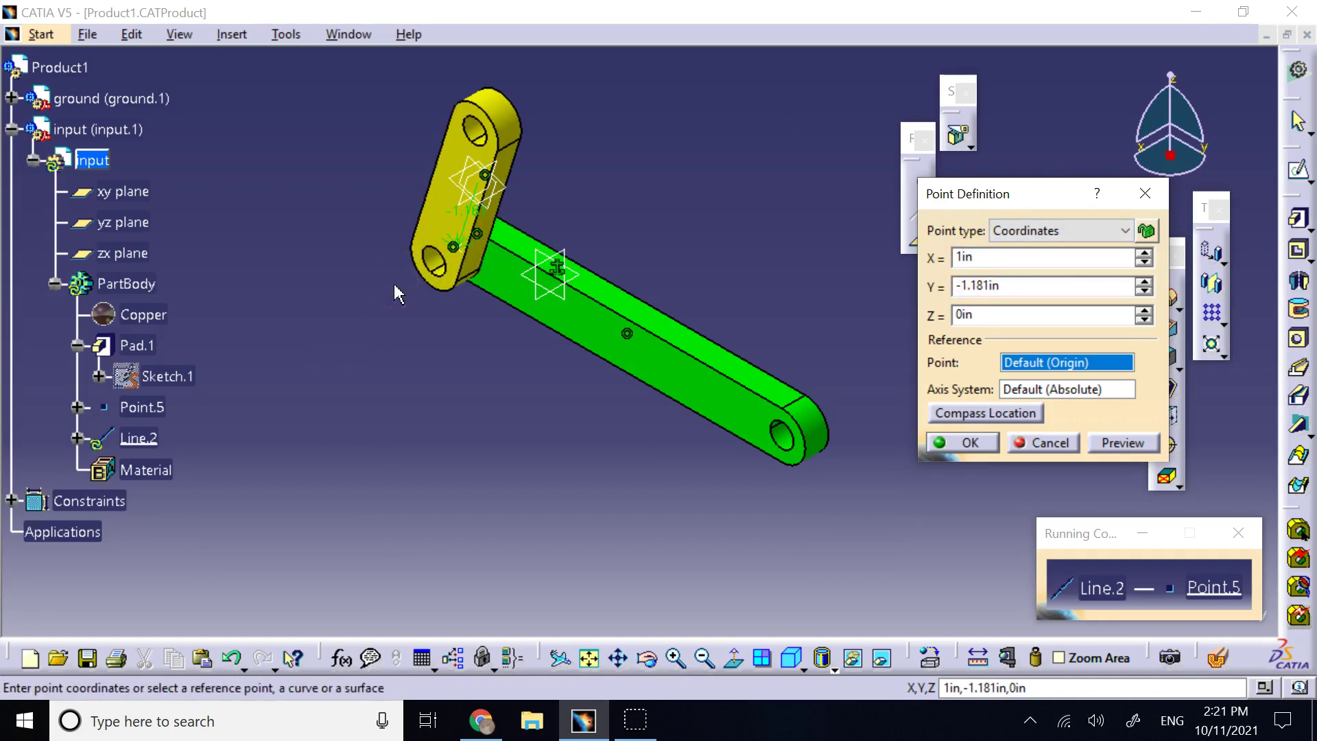
pyautogui.click(998, 452)
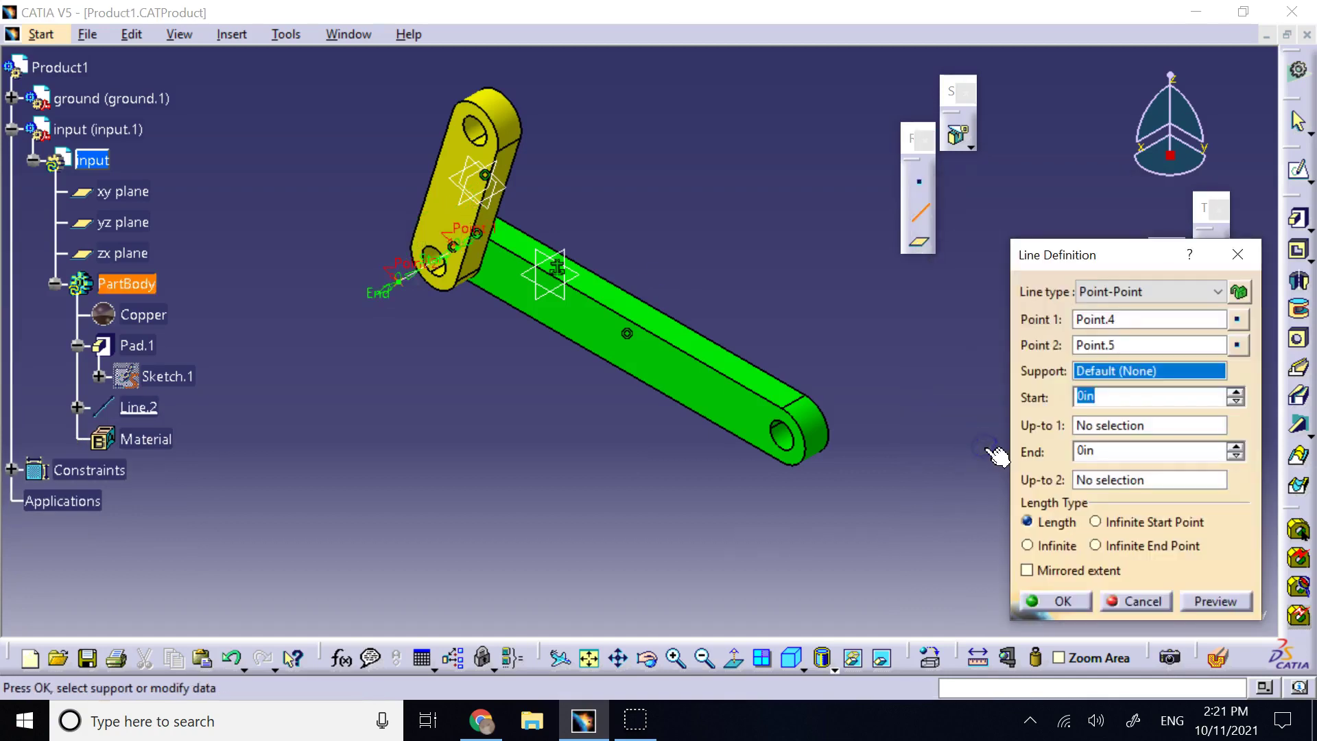
pyautogui.click(1065, 601)
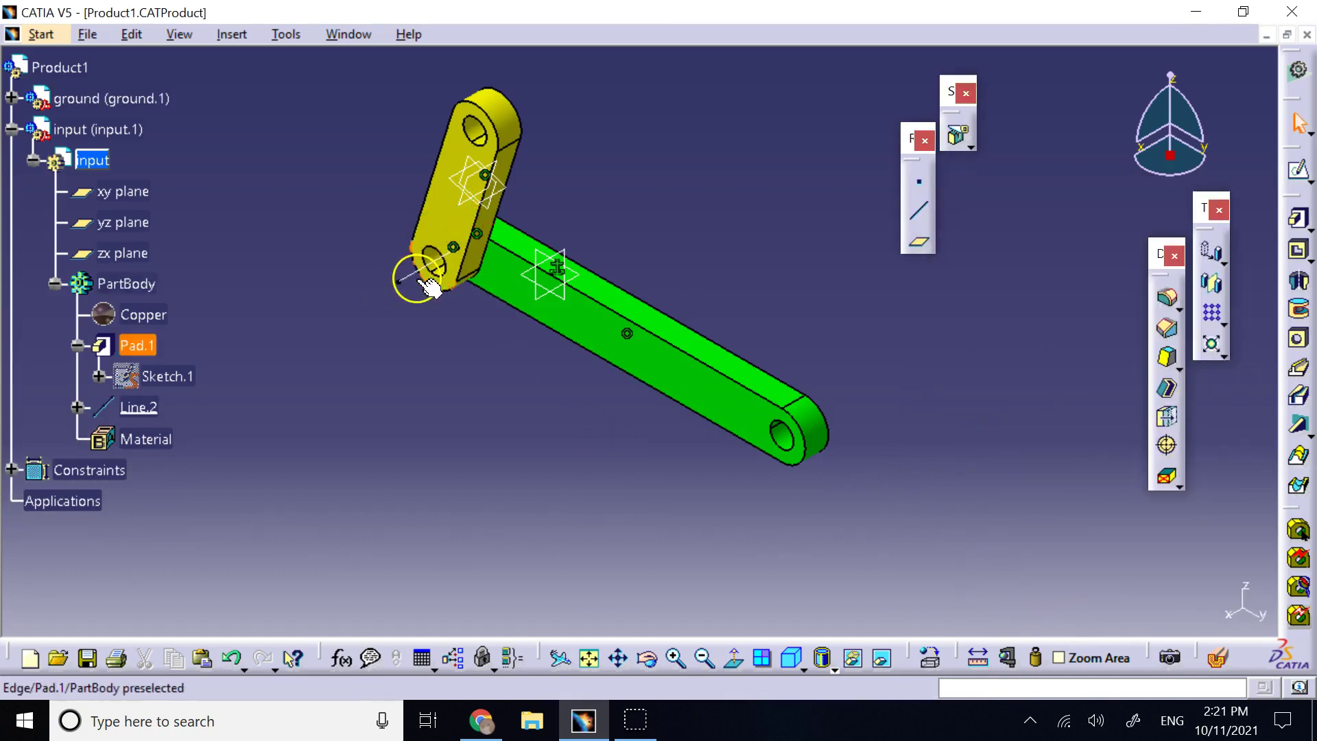
# - Return to the Product1 assembly, collapse the input part, and snap the compass onto Line.2
pyautogui.click(673, 183)
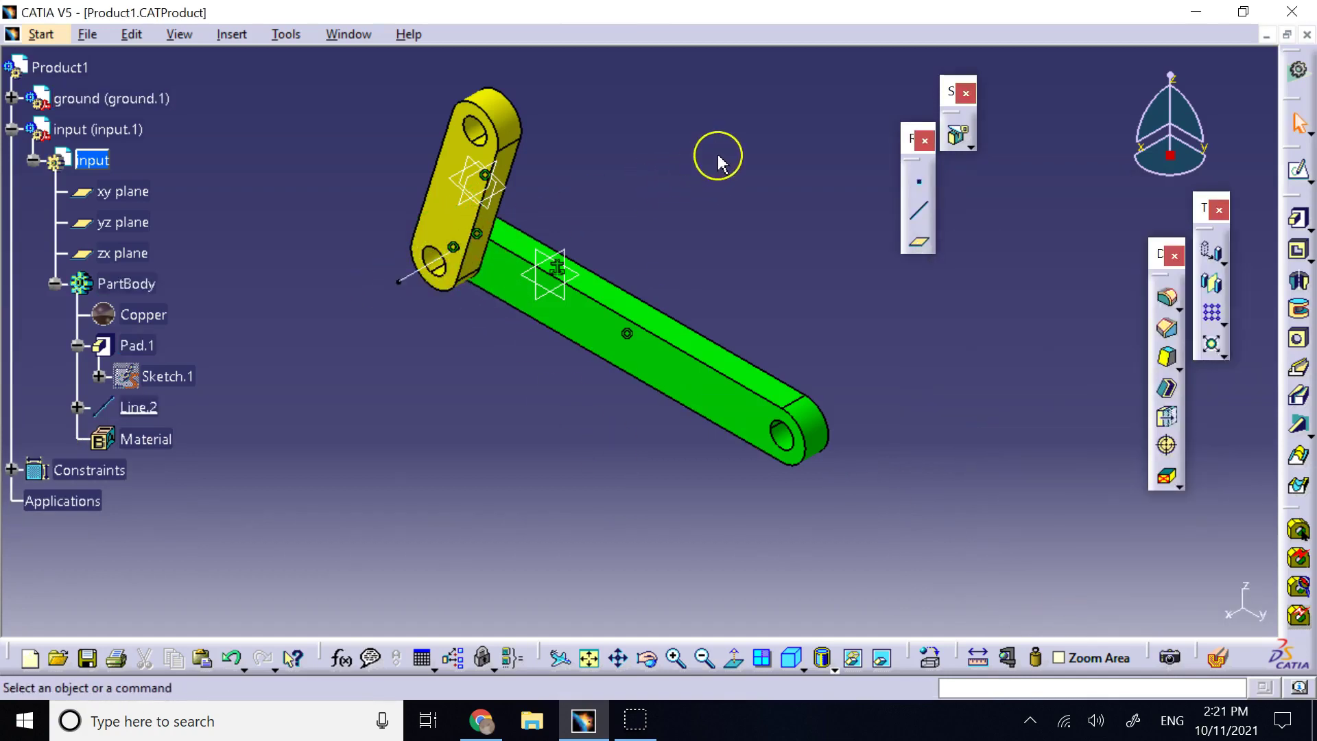
pyautogui.click(587, 191)
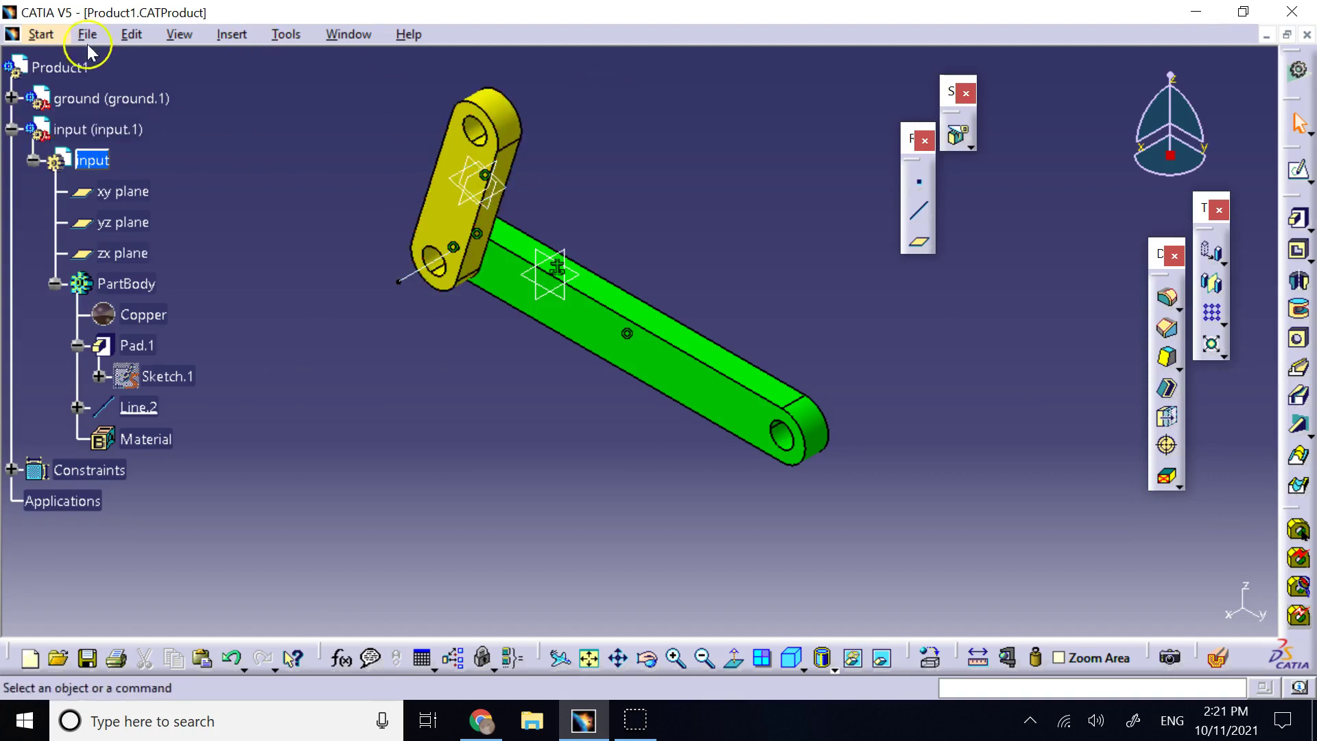
pyautogui.click(48, 65)
pyautogui.click(11, 129)
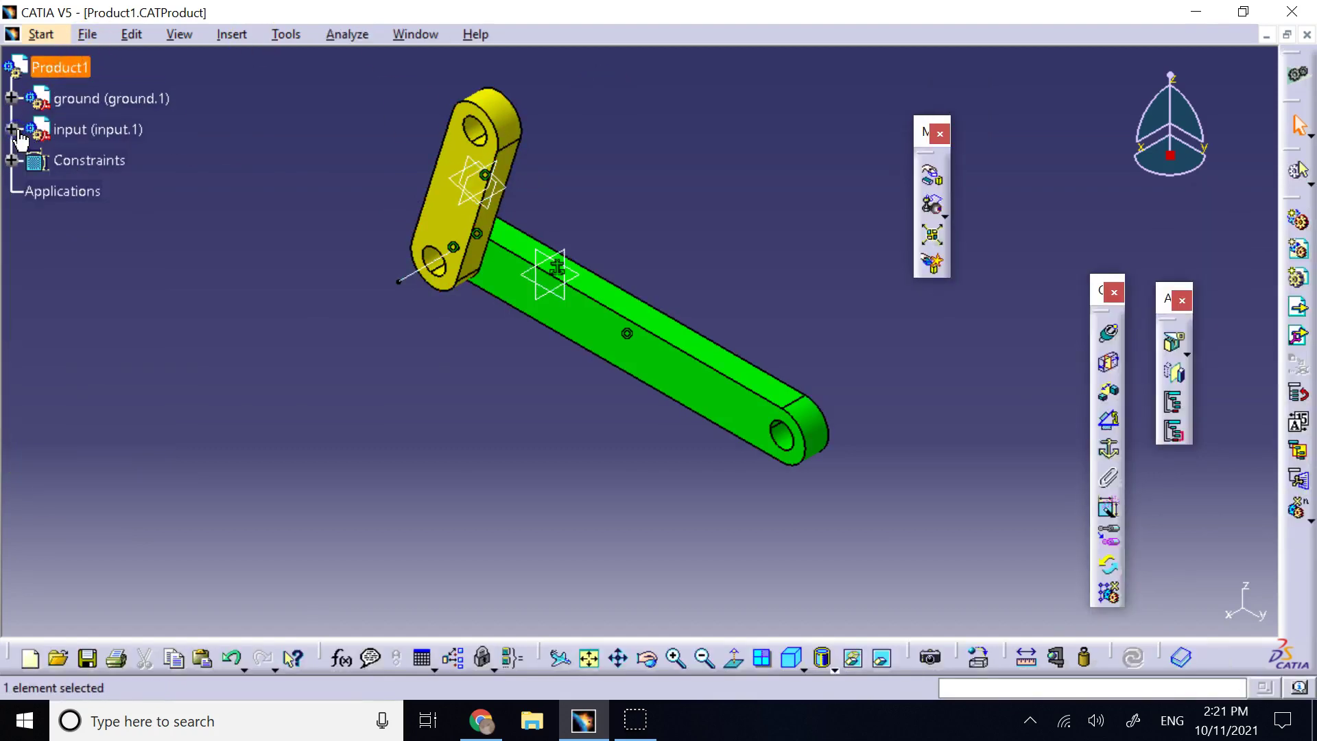
pyautogui.click(739, 122)
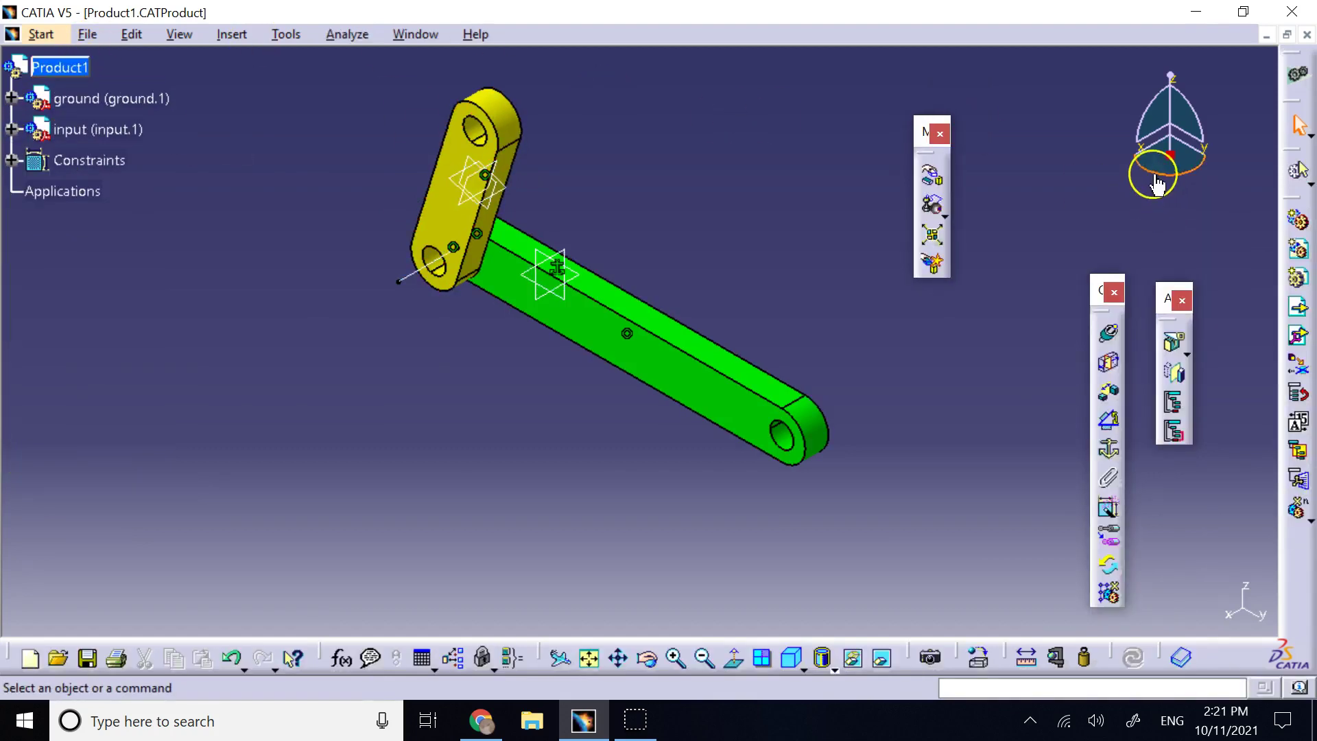
pyautogui.moveTo(1170, 155); pyautogui.dragTo(435, 261)
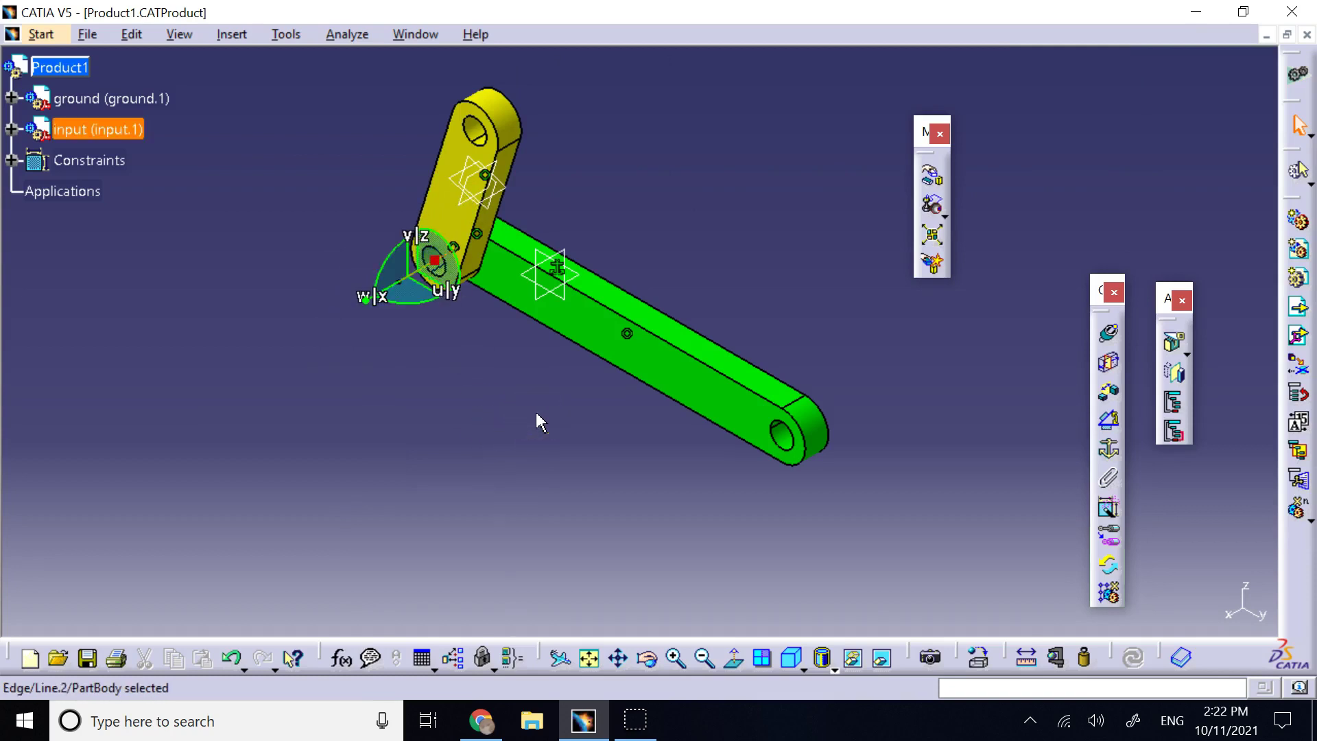
# - Set a 30deg W rotation increment and rotate the yellow link repeatedly about Line.2
pyautogui.doubleClick(412, 296)
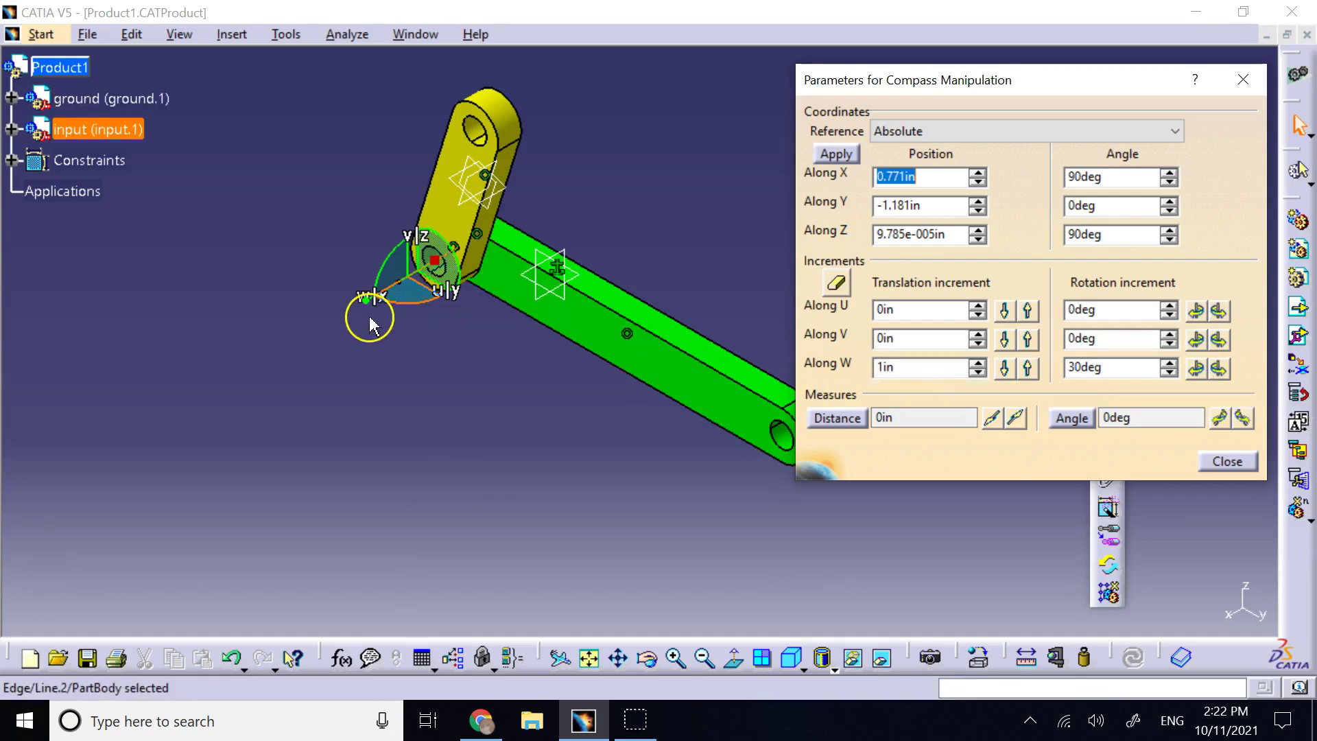
pyautogui.click(1197, 369)
pyautogui.click(1197, 369)
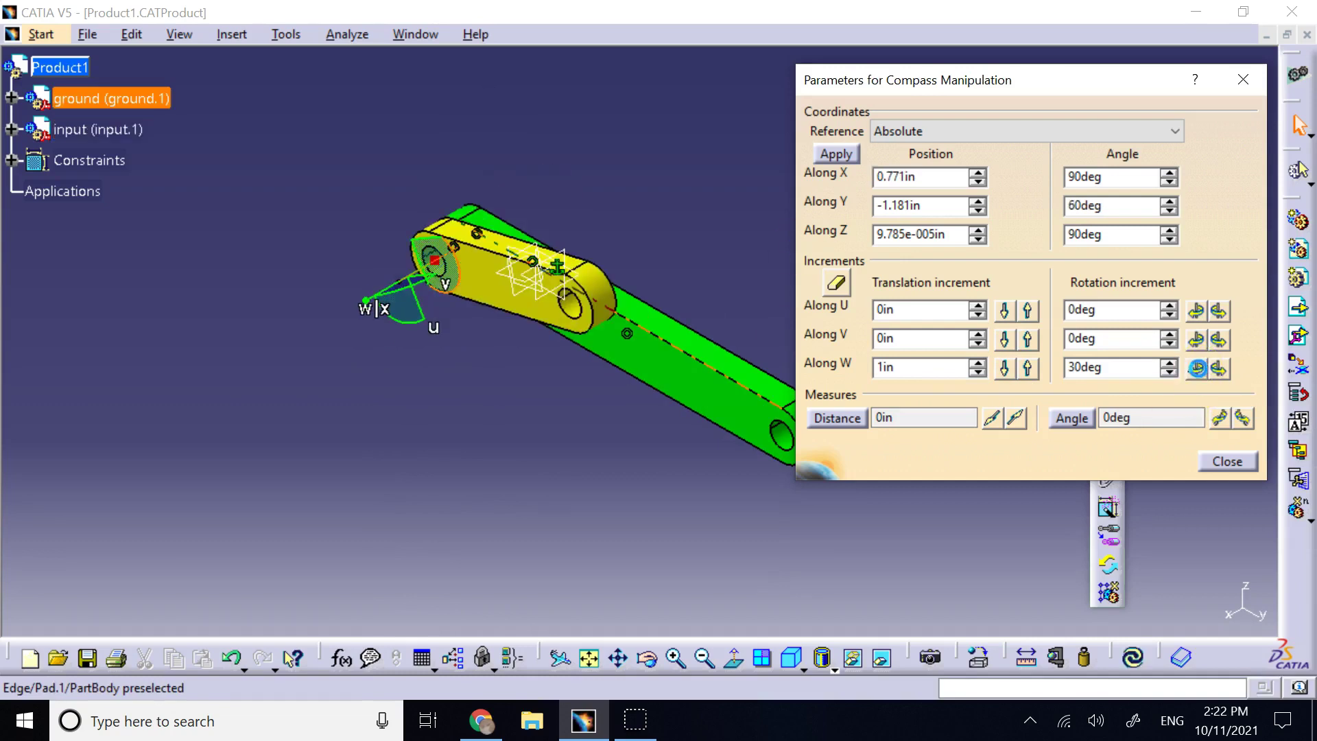
pyautogui.click(1197, 369)
pyautogui.click(1197, 368)
pyautogui.click(1197, 368)
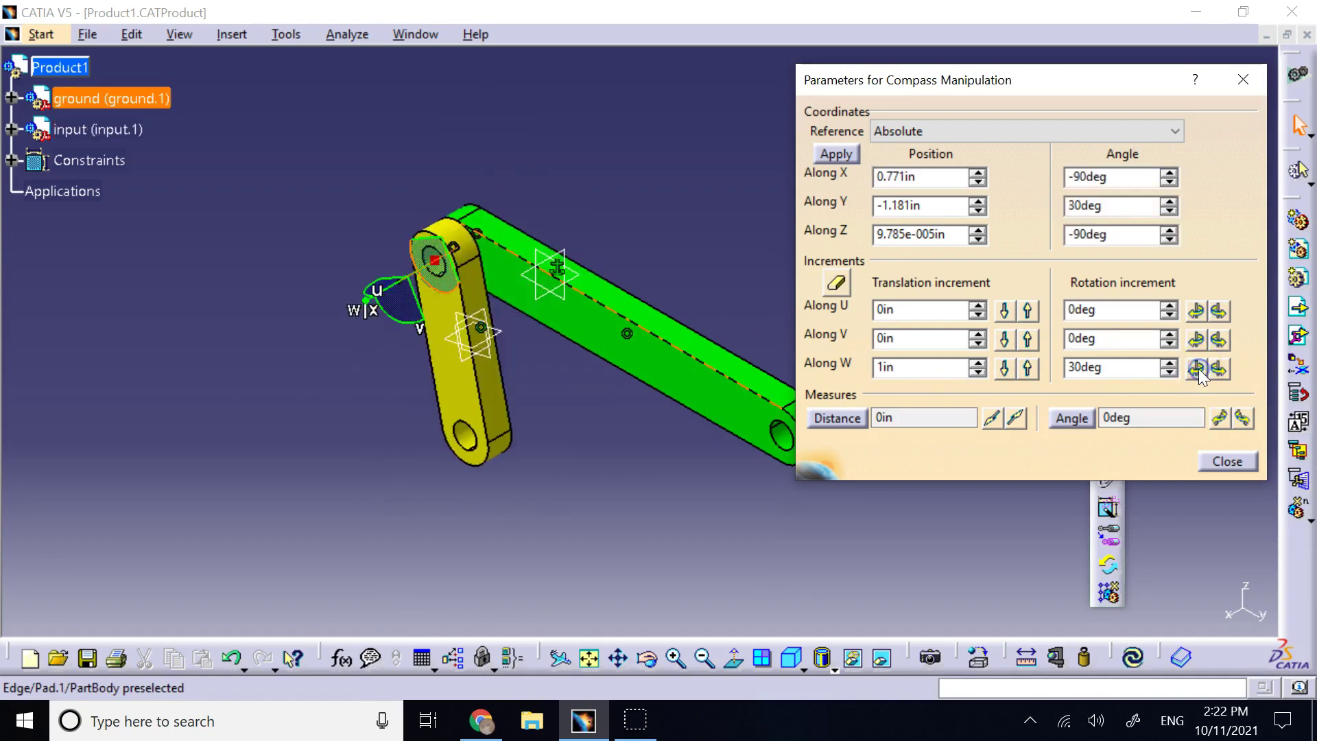
pyautogui.click(1197, 368)
pyautogui.click(1197, 368)
pyautogui.click(1197, 368)
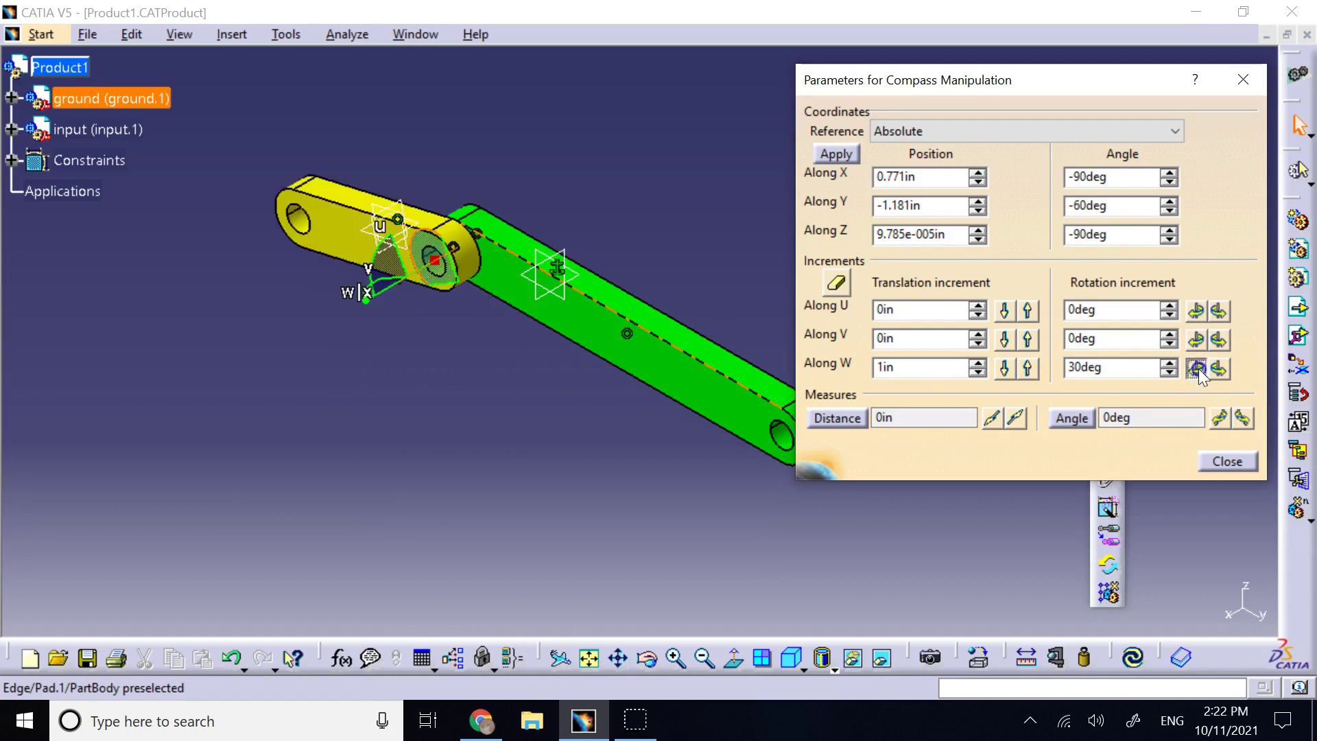
pyautogui.click(1197, 369)
pyautogui.click(1197, 369)
pyautogui.click(1198, 369)
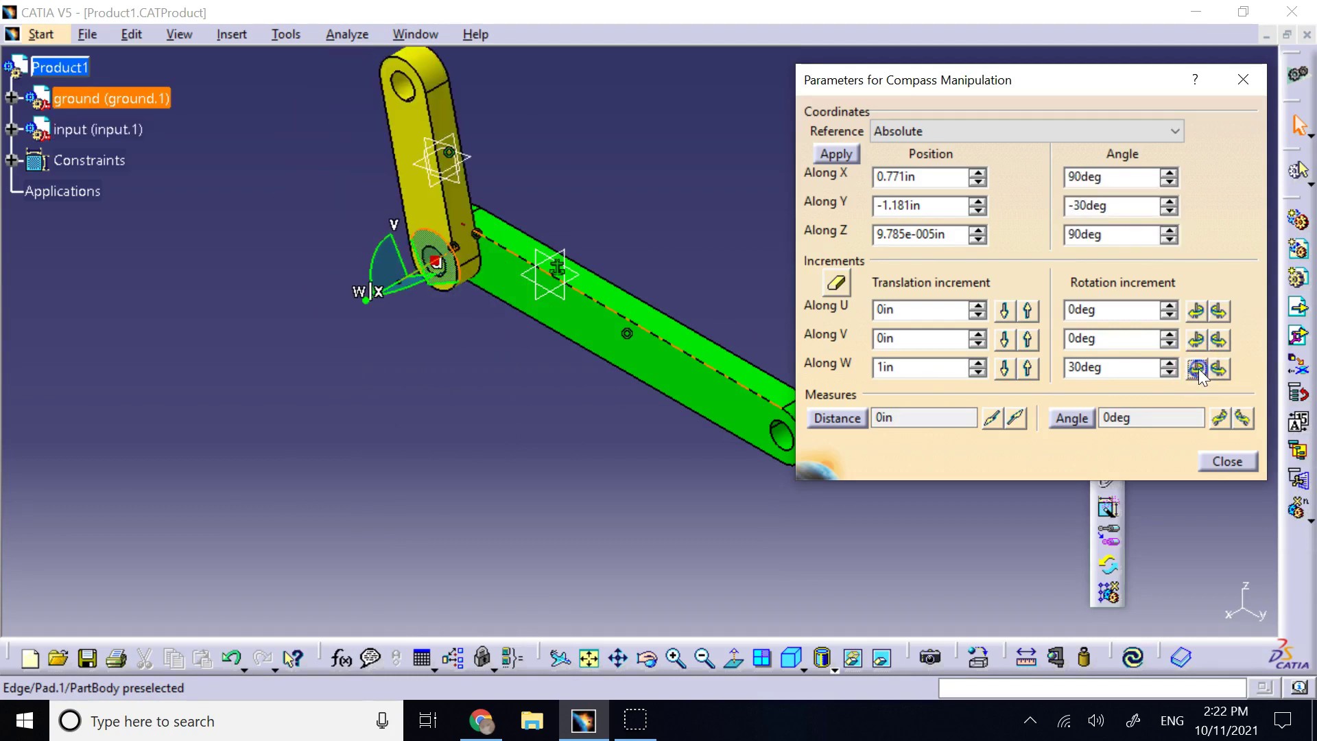
pyautogui.click(1198, 369)
pyautogui.click(1197, 369)
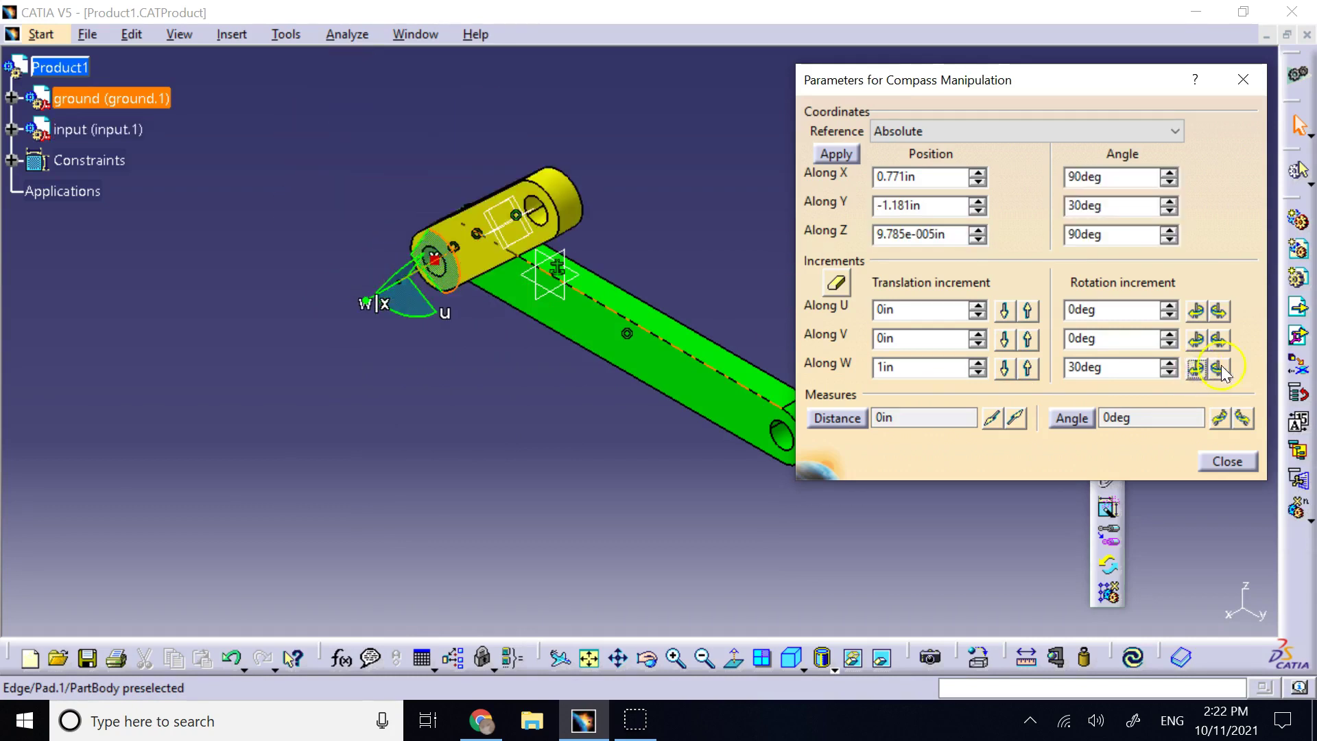
# - Rotate the link back in 30° steps to a 60deg Y angle and close the compass parameters
pyautogui.click(1220, 367)
pyautogui.click(1220, 367)
pyautogui.click(1220, 368)
pyautogui.click(1220, 368)
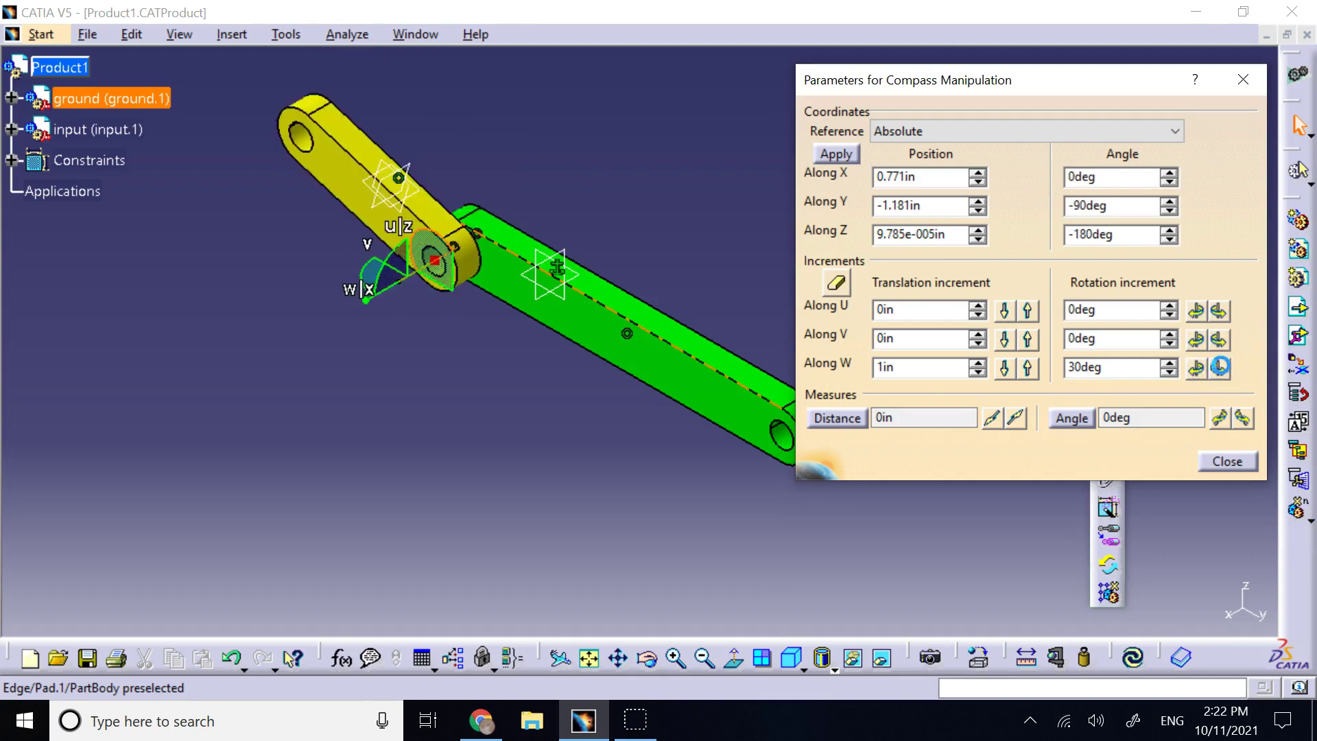
pyautogui.click(1220, 368)
pyautogui.click(1220, 368)
pyautogui.click(1219, 368)
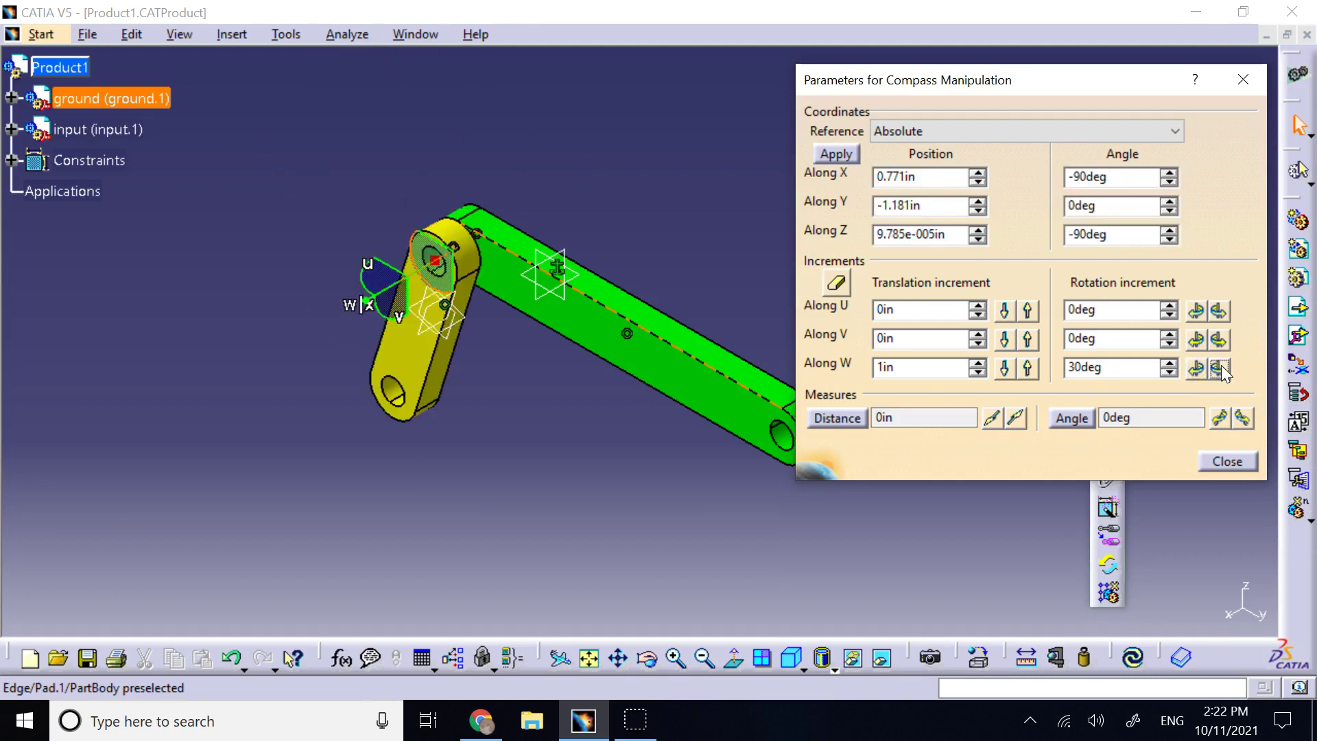
pyautogui.click(1220, 368)
pyautogui.click(1220, 369)
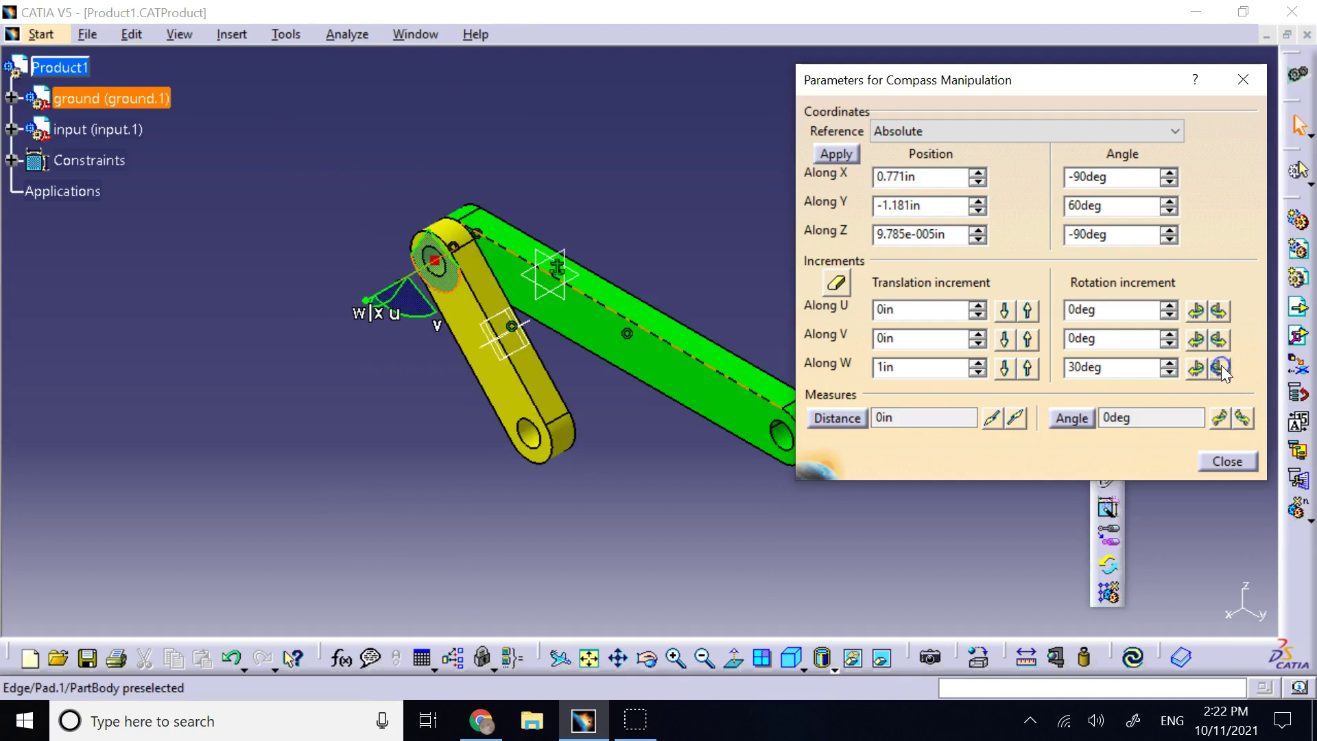
pyautogui.click(1227, 461)
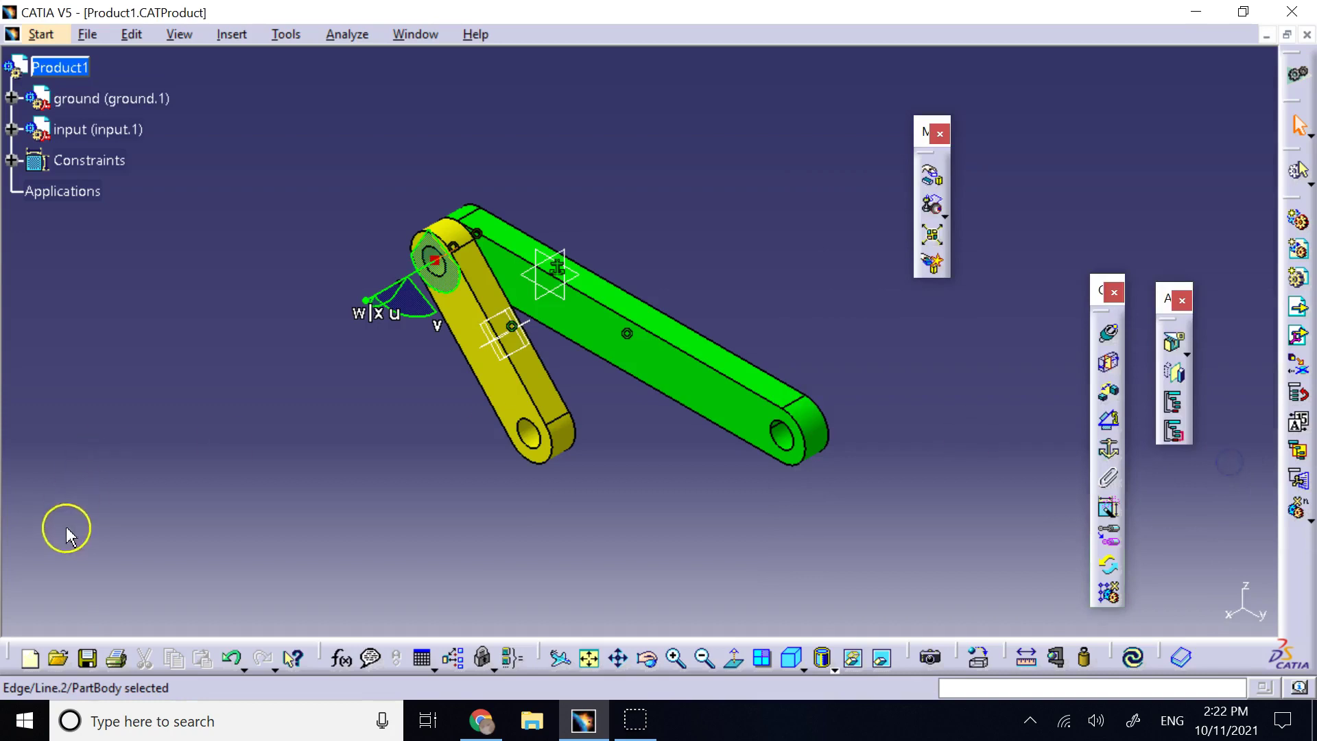